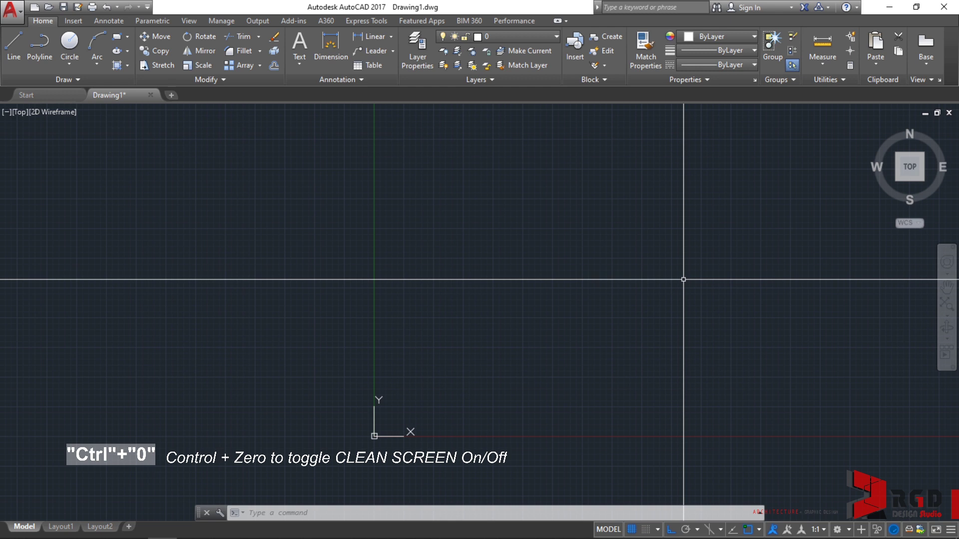
Toggle Clean Screen with Ctrl+0 a few times, finishing with it off
key("ctrl+0")
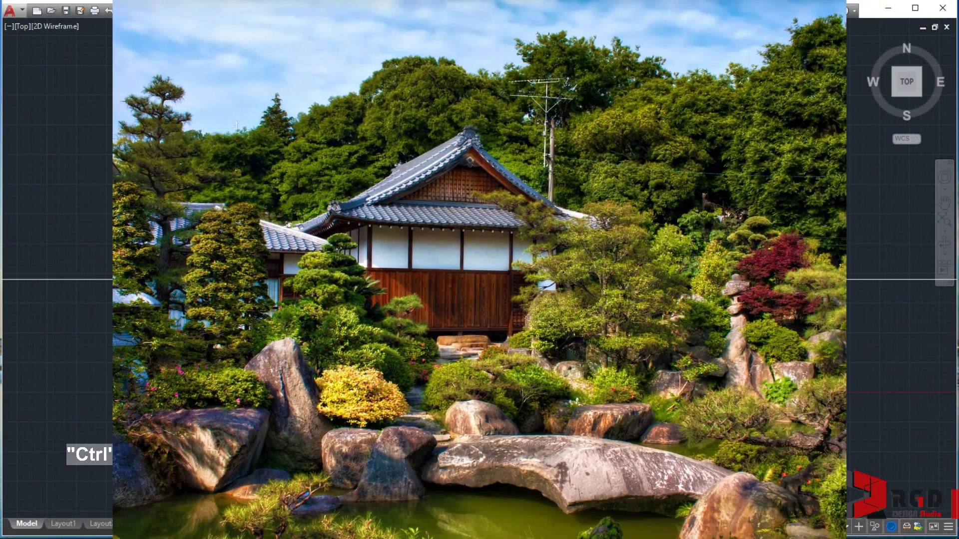
key("ctrl+0")
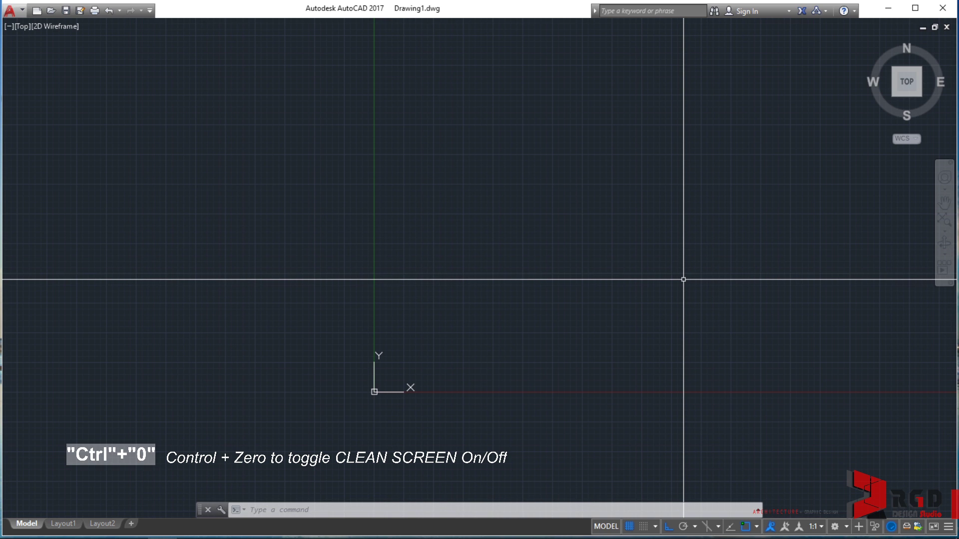
key("ctrl+0")
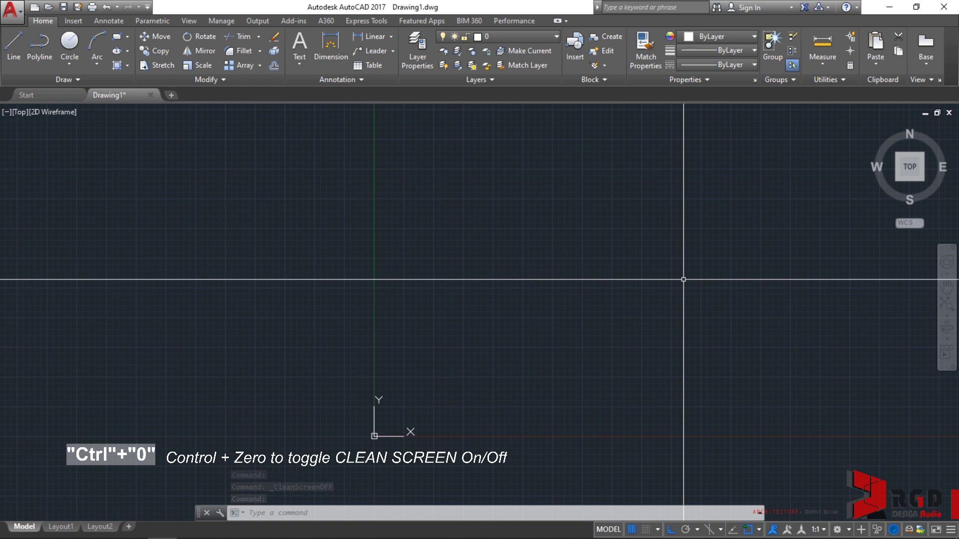
Turn Clean Screen on so the ribbon and file tabs are hidden
key("ctrl+0")
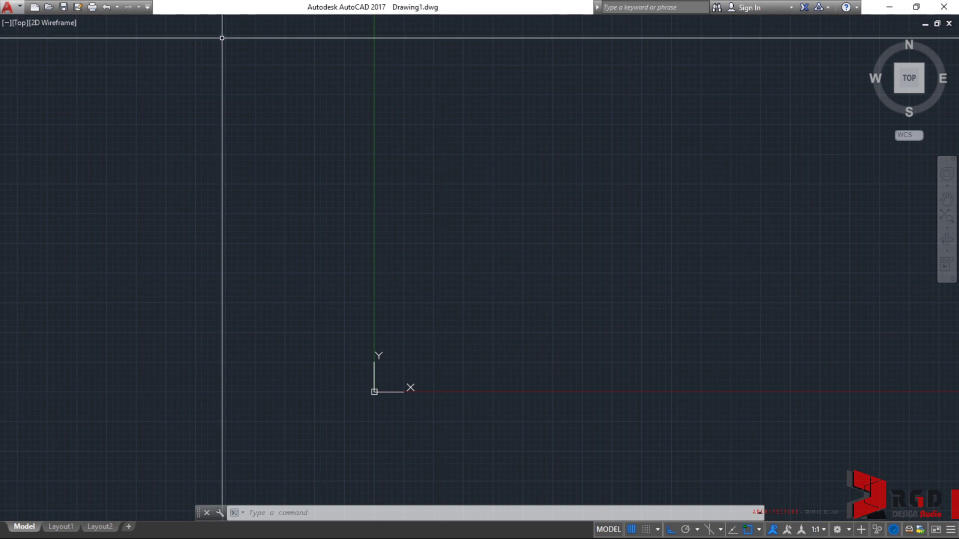
Open the application menu and preview its New and Save As entries
left_click(21, 8)
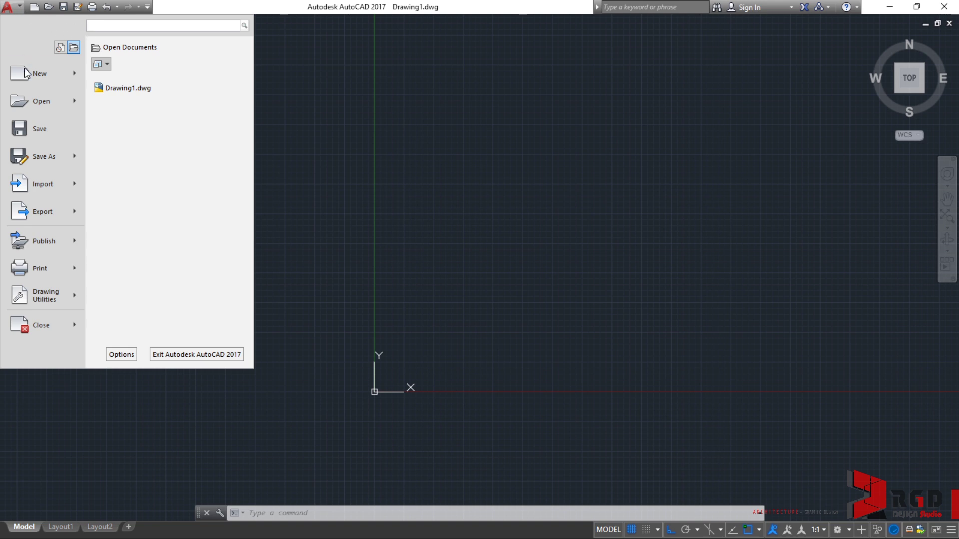
mouse_move(33, 77)
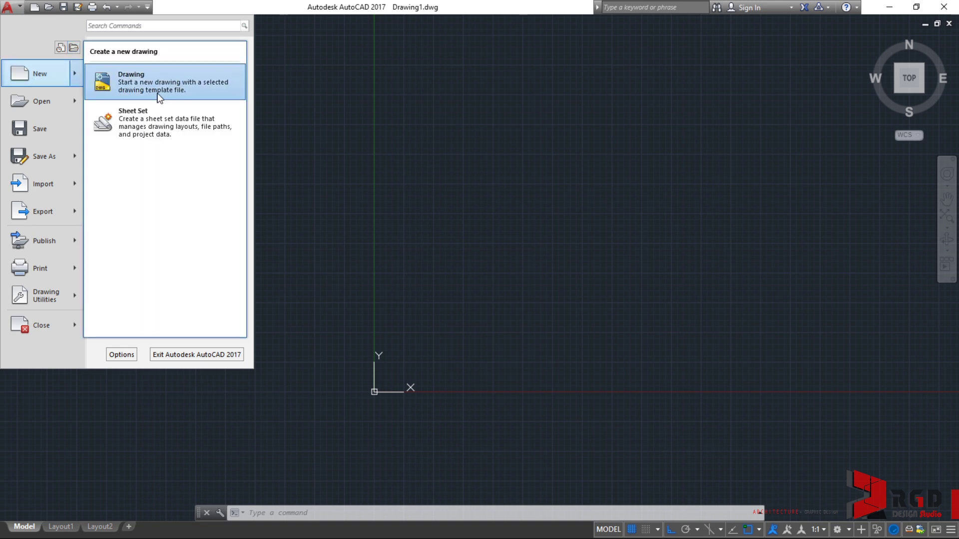
mouse_move(31, 104)
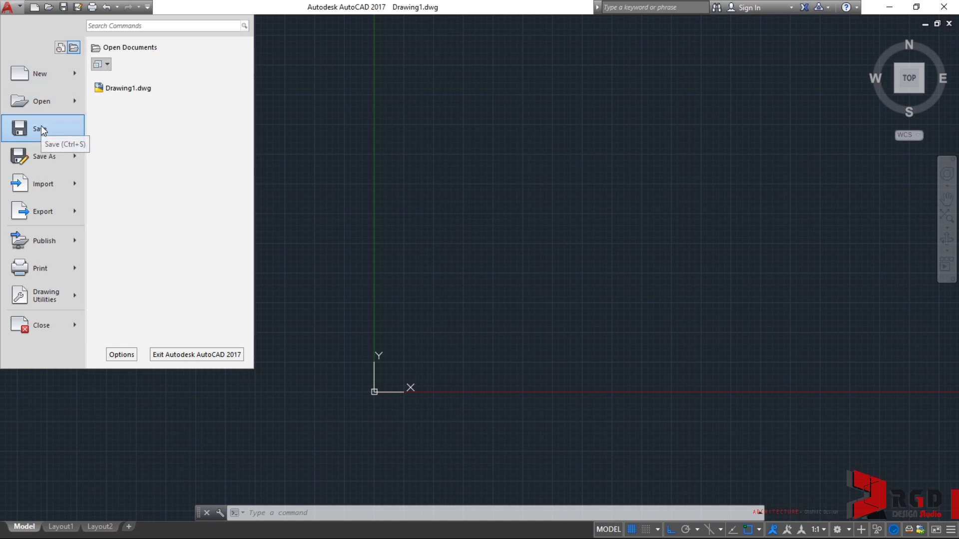
Show the Import submenu listing PDF, DGN, FBX and Other Formats
mouse_move(34, 161)
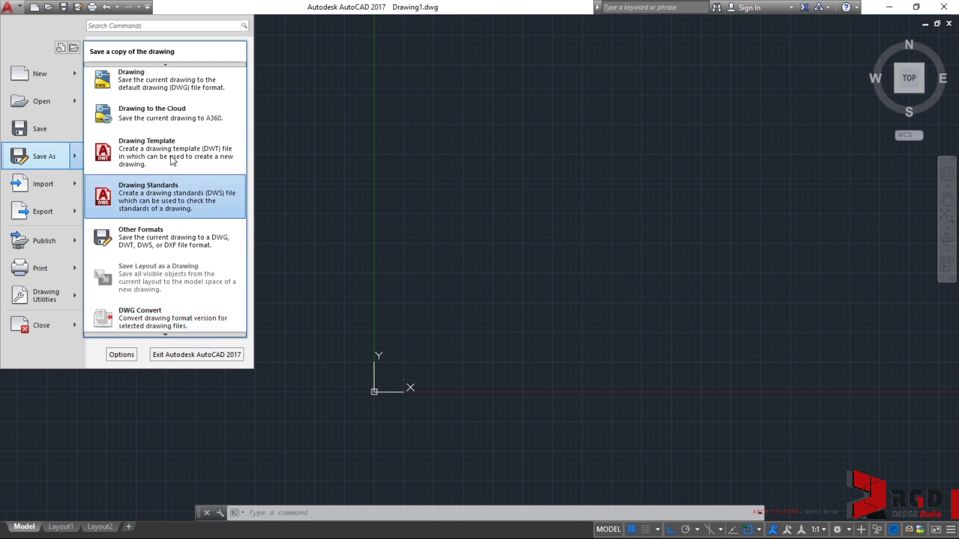
Preview the Export submenu, then Publish's options such as eTransmit, Email and Archive
mouse_move(33, 193)
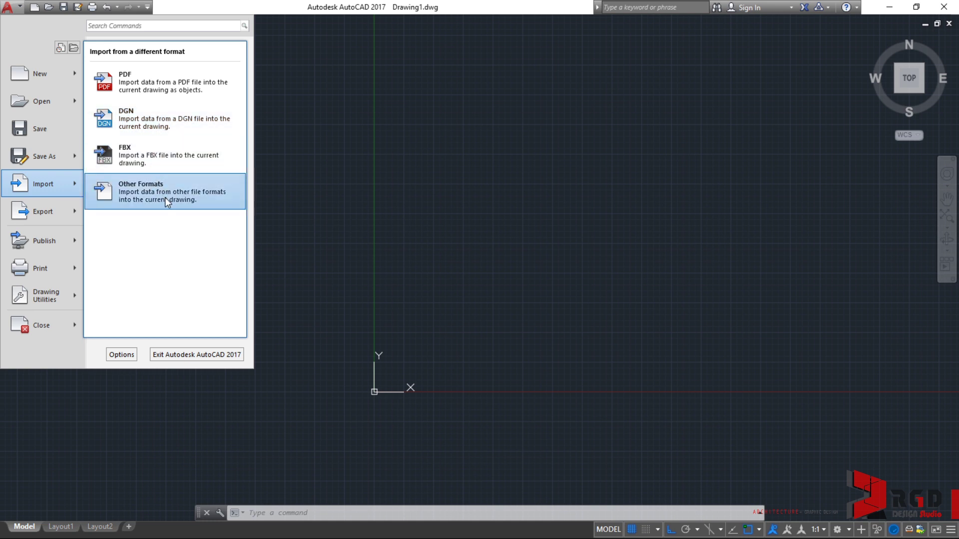
mouse_move(49, 214)
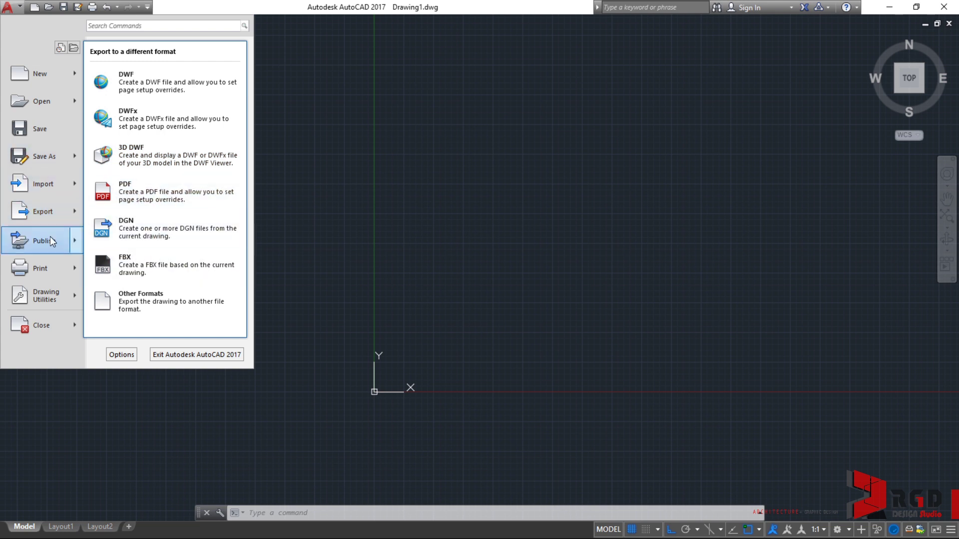
mouse_move(49, 242)
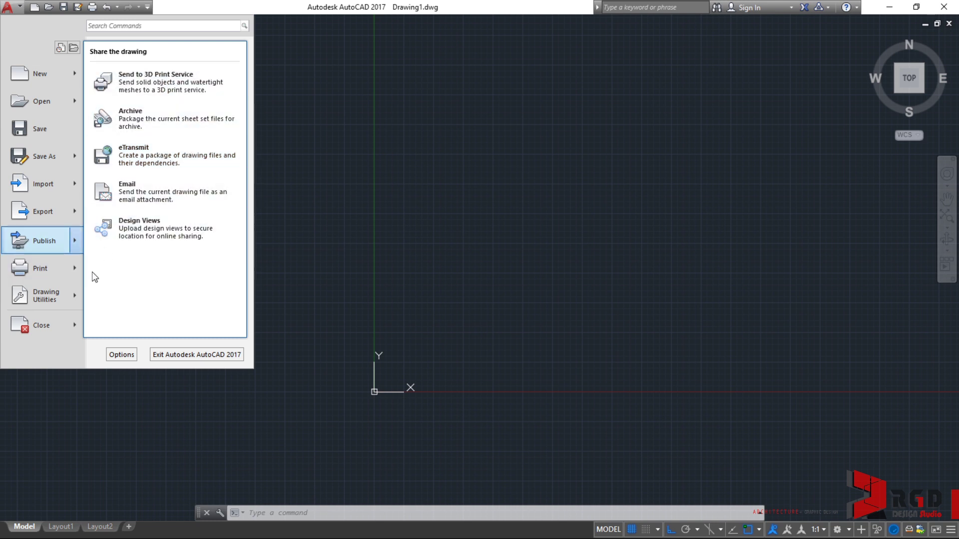
Preview the Print options, then the Drawing Utilities tools like Audit, Purge and Recover
mouse_move(70, 271)
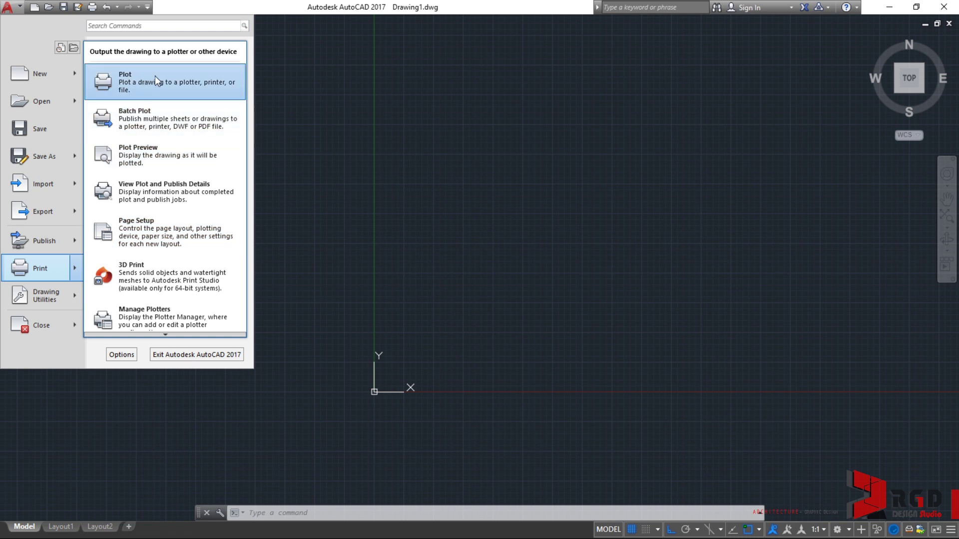
mouse_move(34, 297)
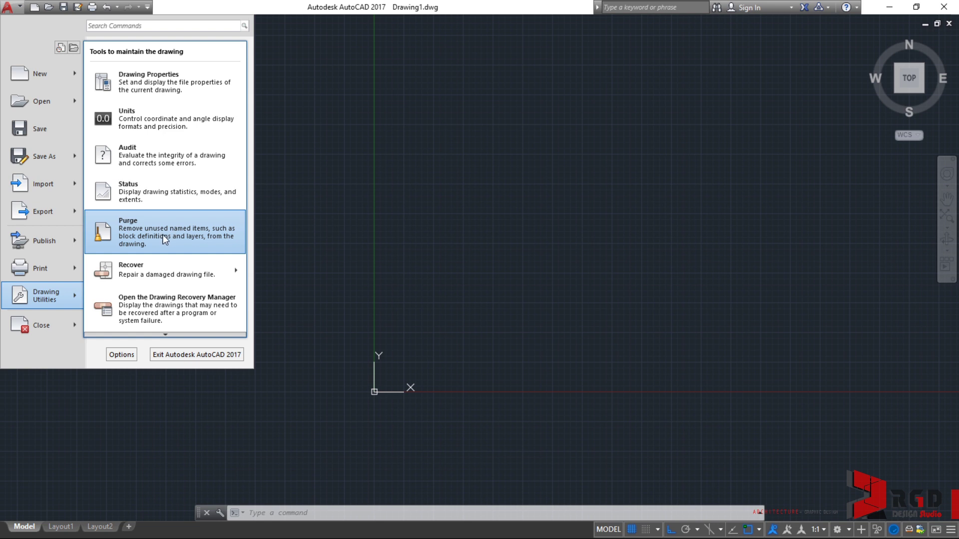
Preview Recover in Drawing Utilities, then return to the Open Documents list
mouse_move(173, 271)
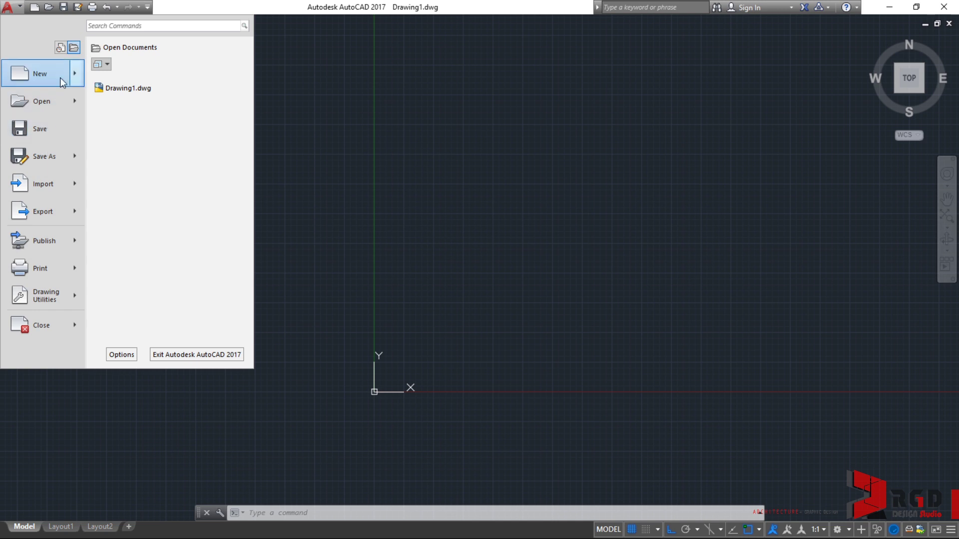
Preview the New, Save As, Publish and Print submenus of the application menu
mouse_move(35, 75)
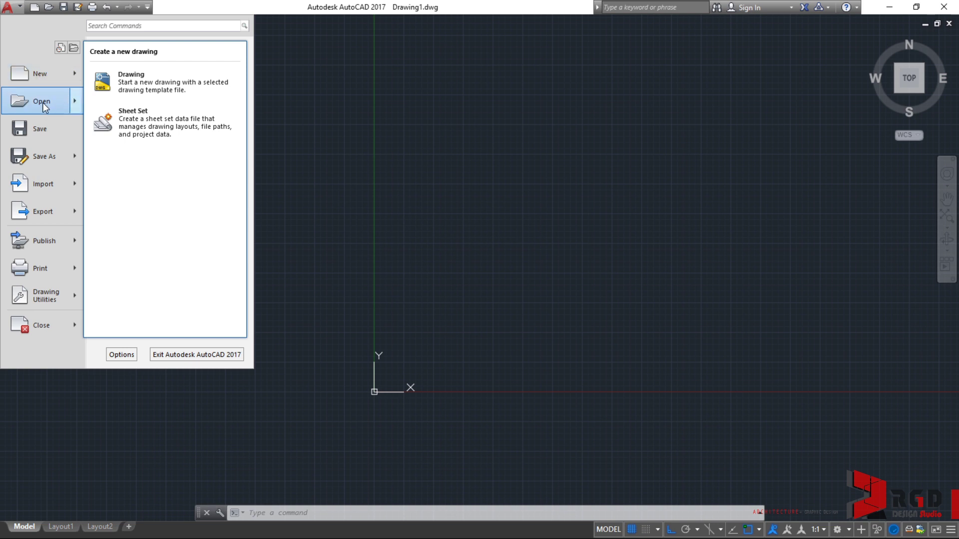
mouse_move(43, 103)
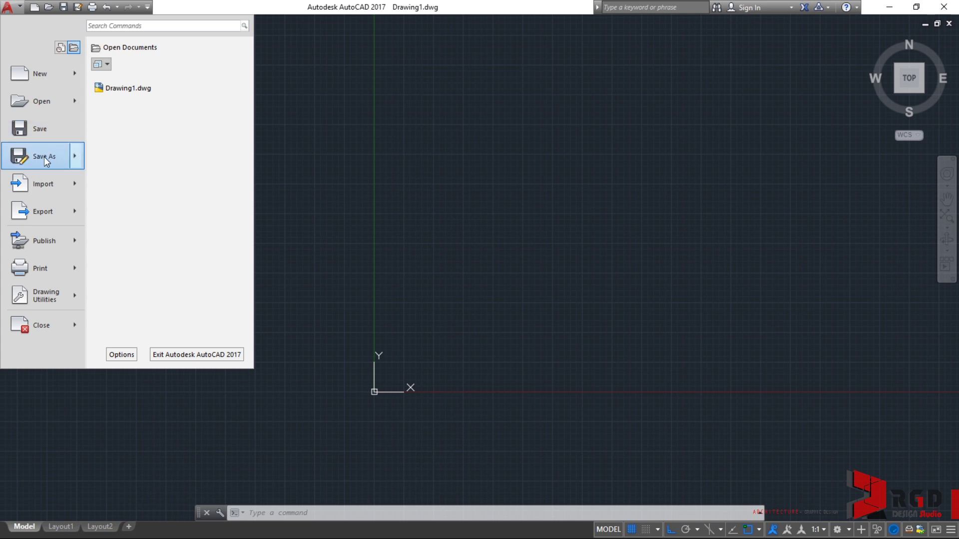
mouse_move(46, 161)
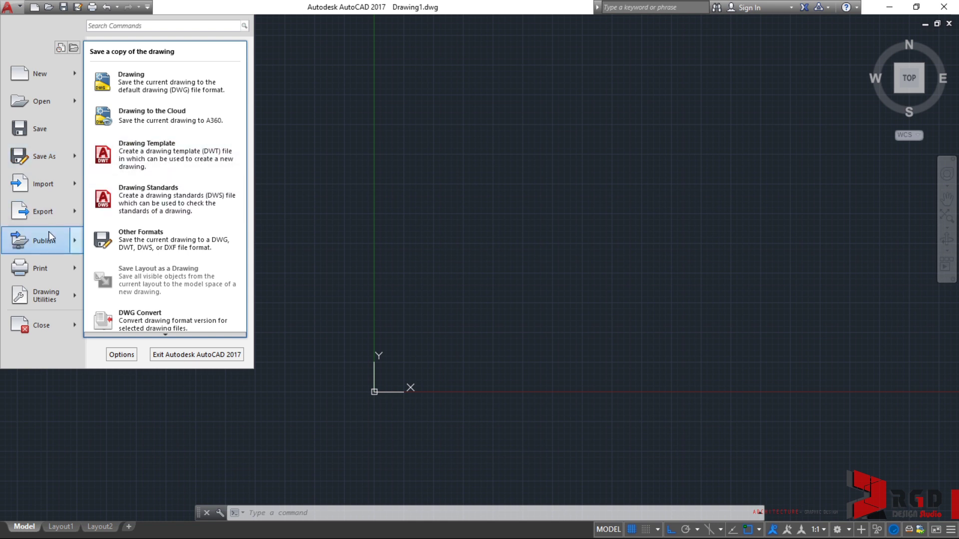
mouse_move(48, 243)
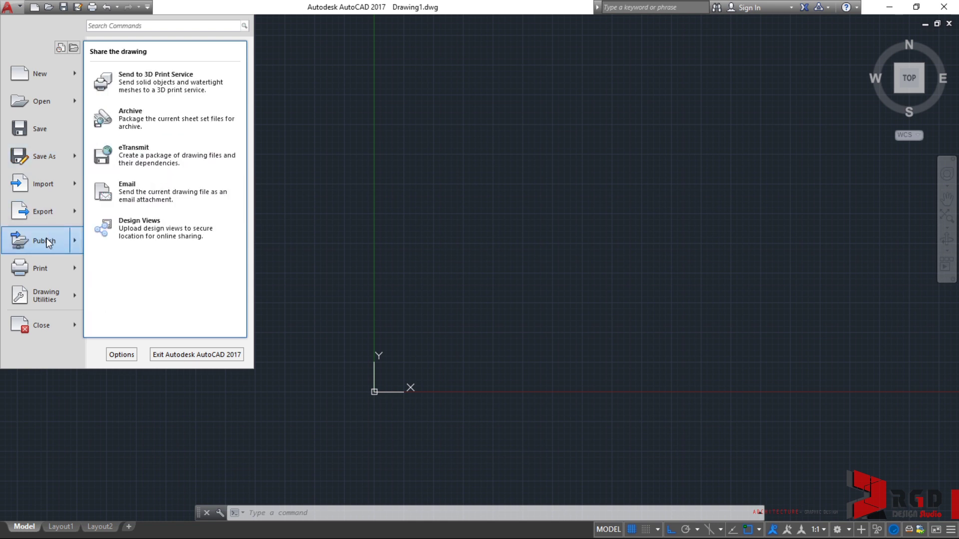
mouse_move(47, 266)
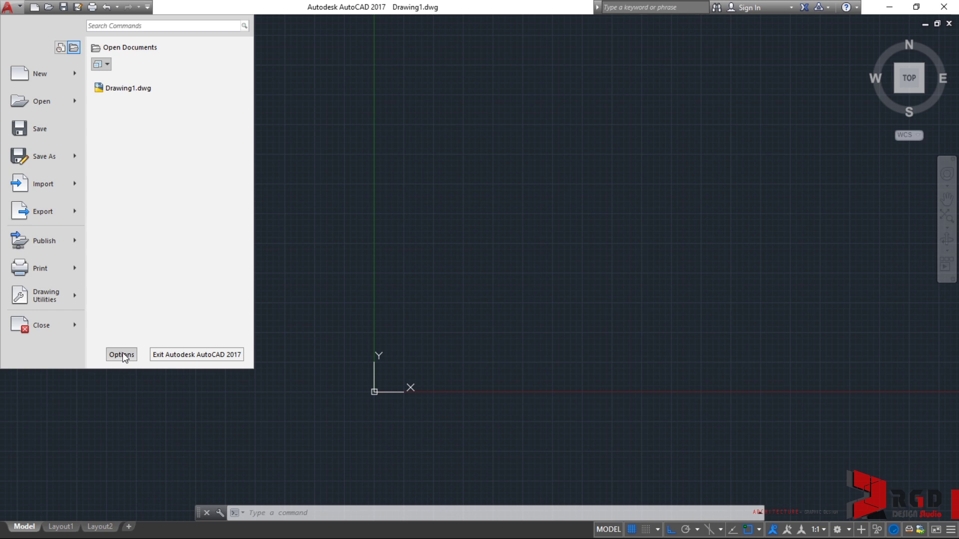
Review the Options dialog's Selection and Display tabs, keeping the Dark colour scheme
left_click(120, 354)
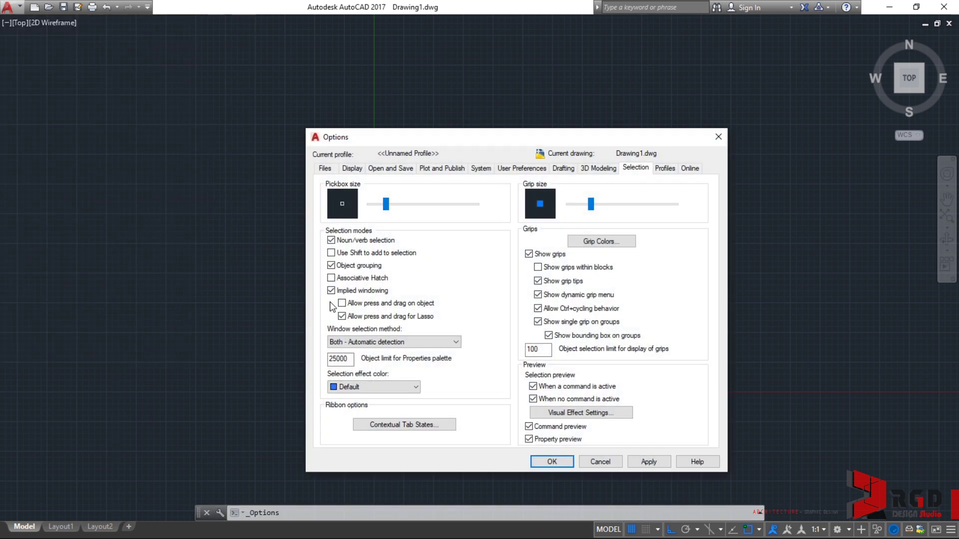
left_click(354, 169)
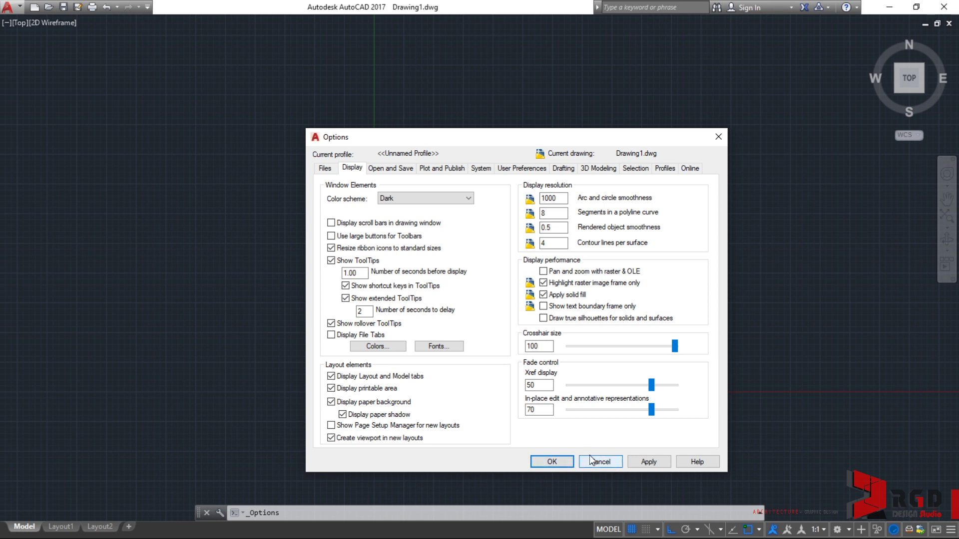
left_click(552, 462)
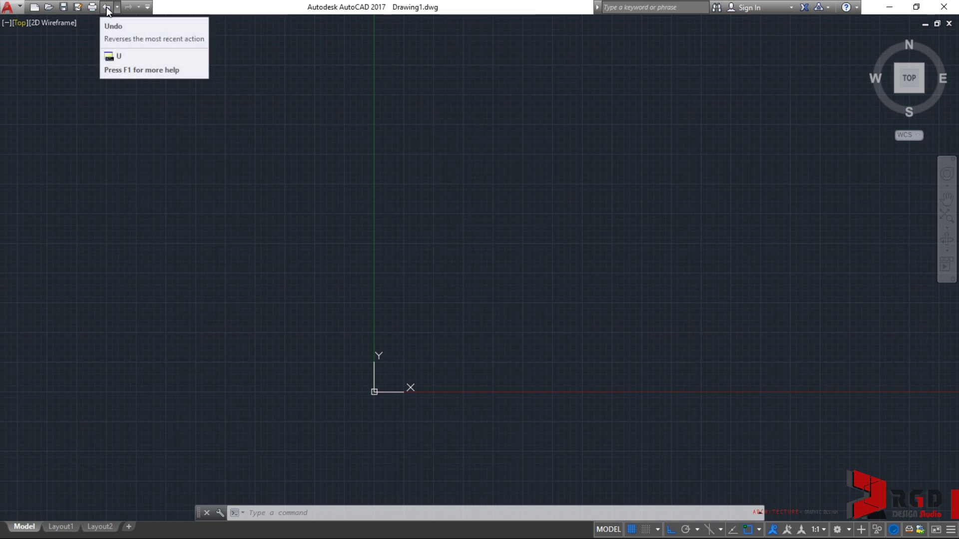
Show the Quick Access Toolbar customisation list with New, Open, Save, Plot, Undo, Redo ticked
left_click(148, 7)
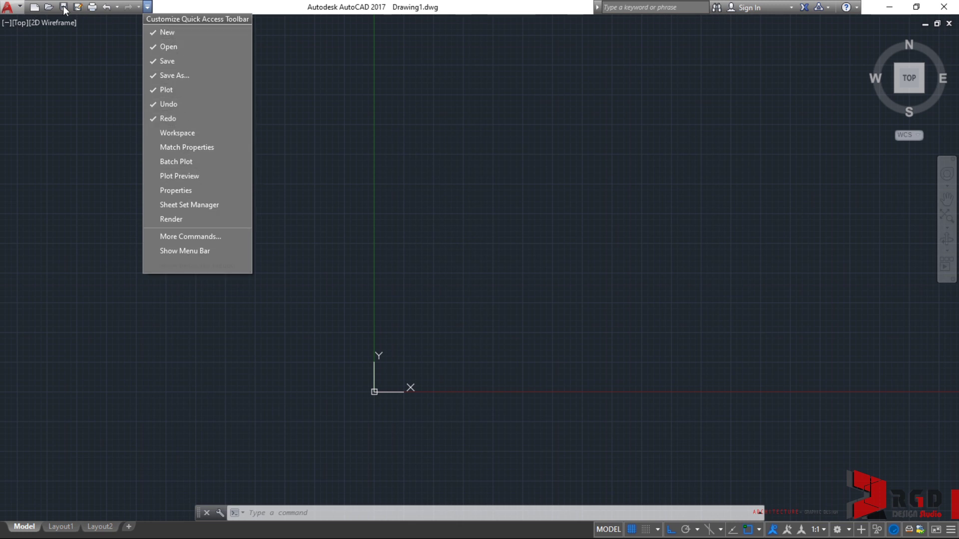
left_click(277, 49)
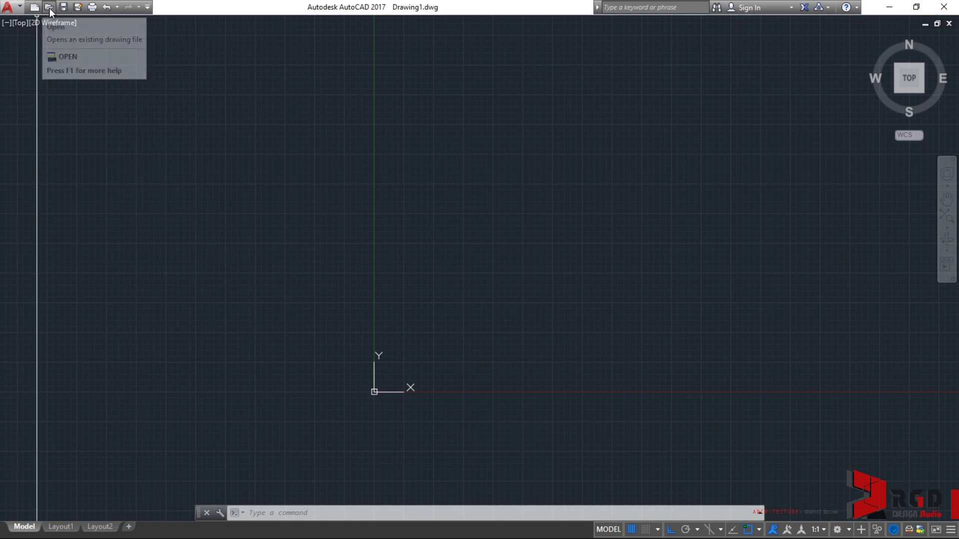
left_click(19, 7)
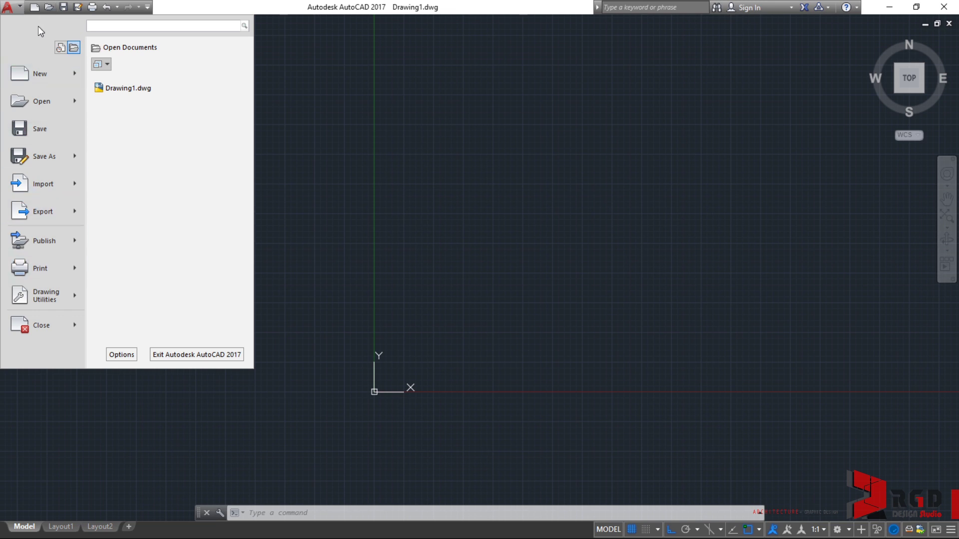
left_click(32, 73)
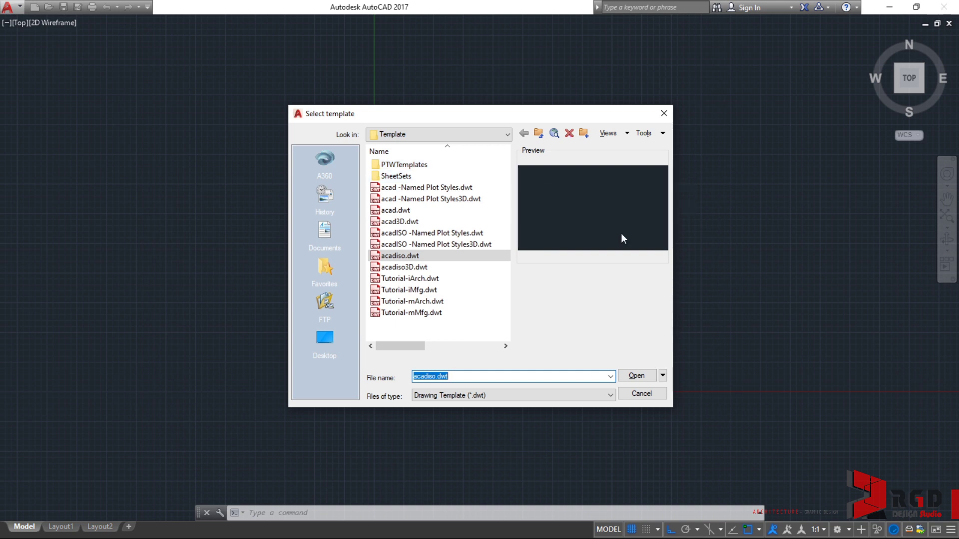
left_click(664, 113)
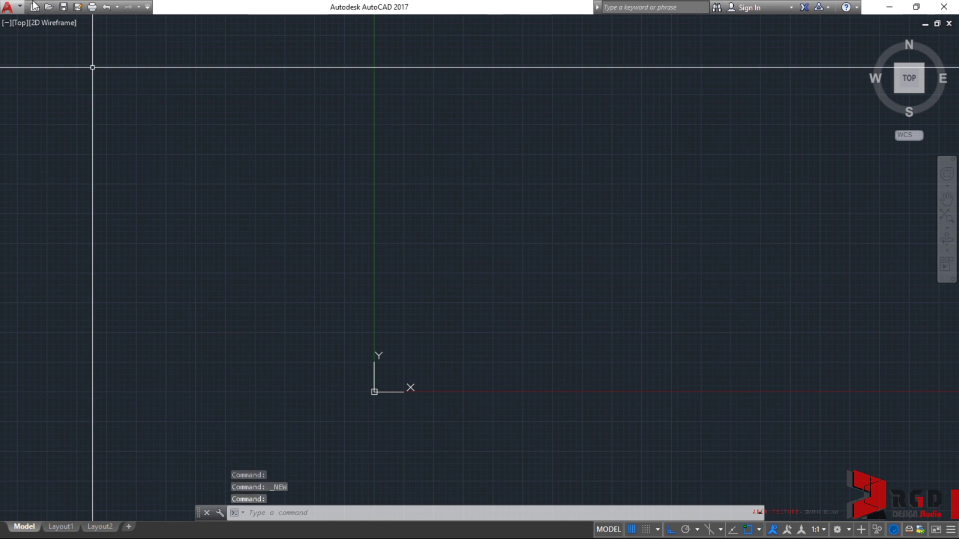
left_click(8, 7)
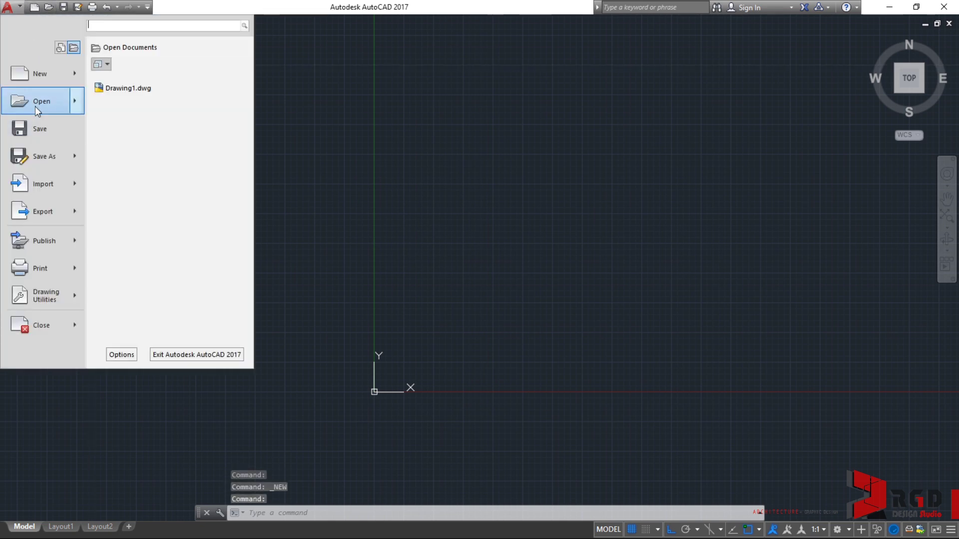
mouse_move(35, 106)
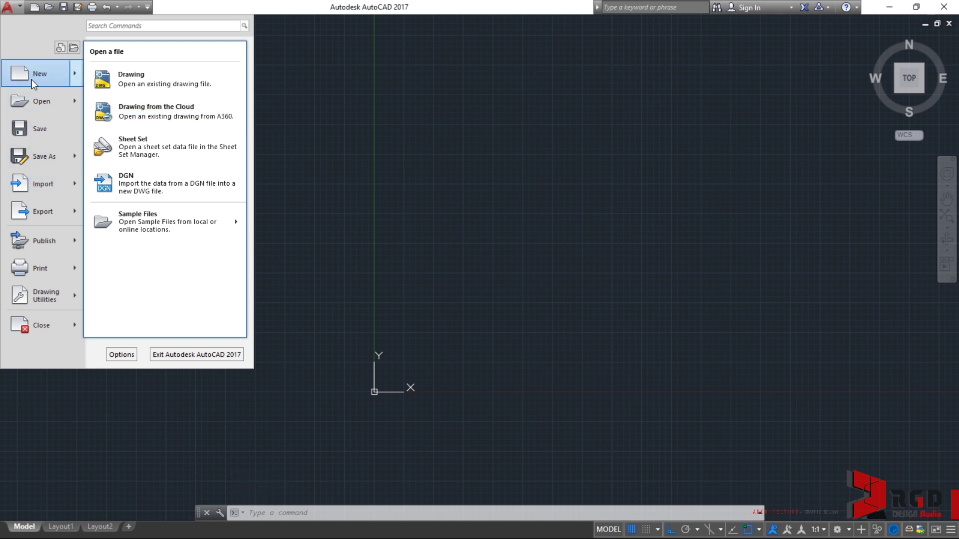
mouse_move(33, 84)
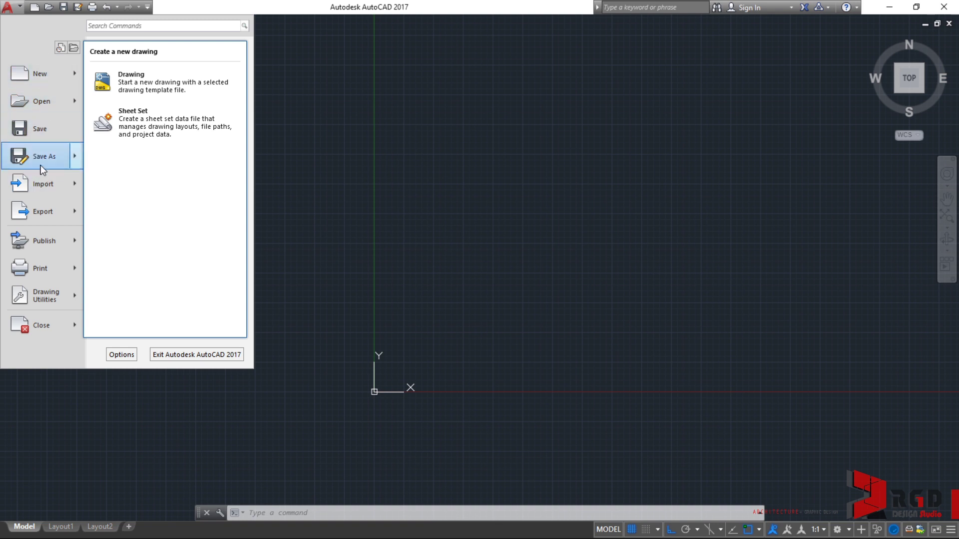
left_click(335, 104)
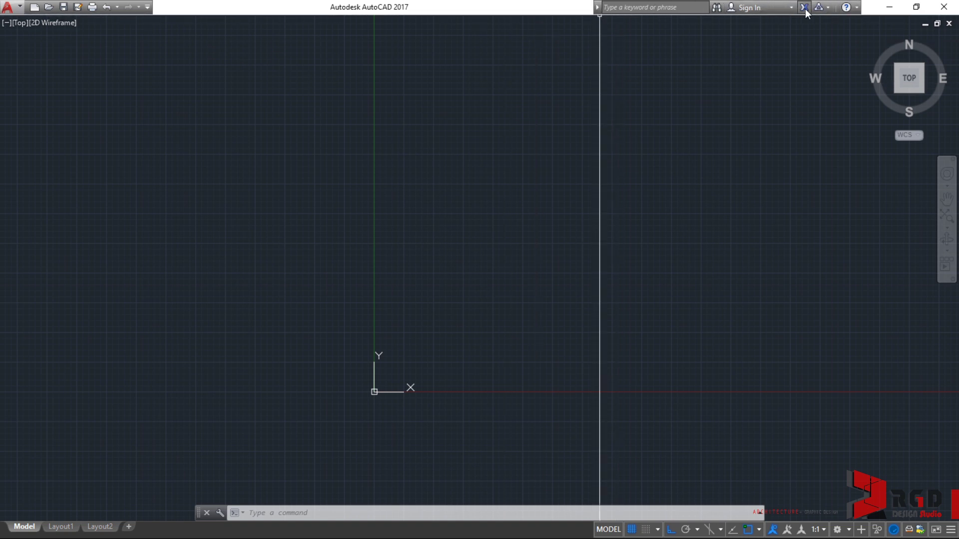
left_click(635, 8)
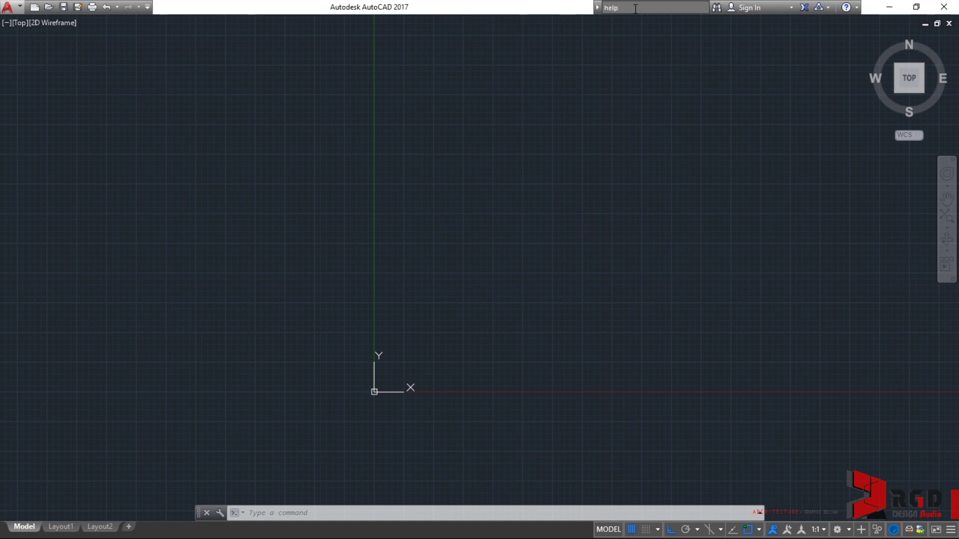
key("Return")
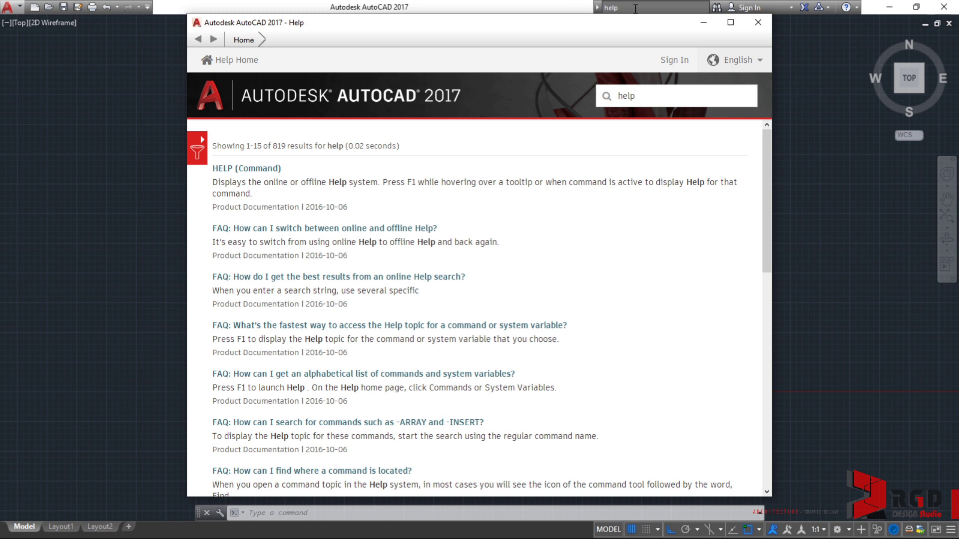
left_click_drag(635, 8, 604, 11)
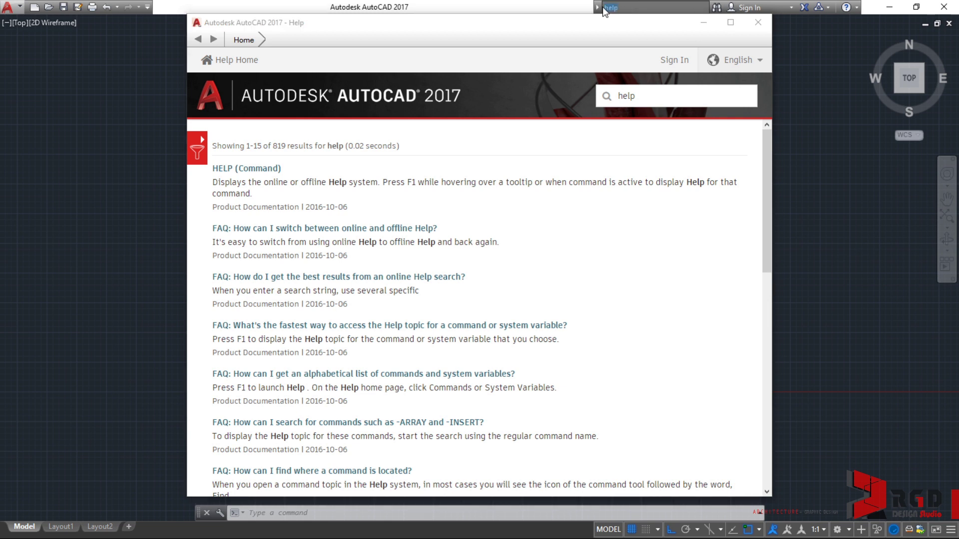
left_click(756, 31)
left_click(756, 29)
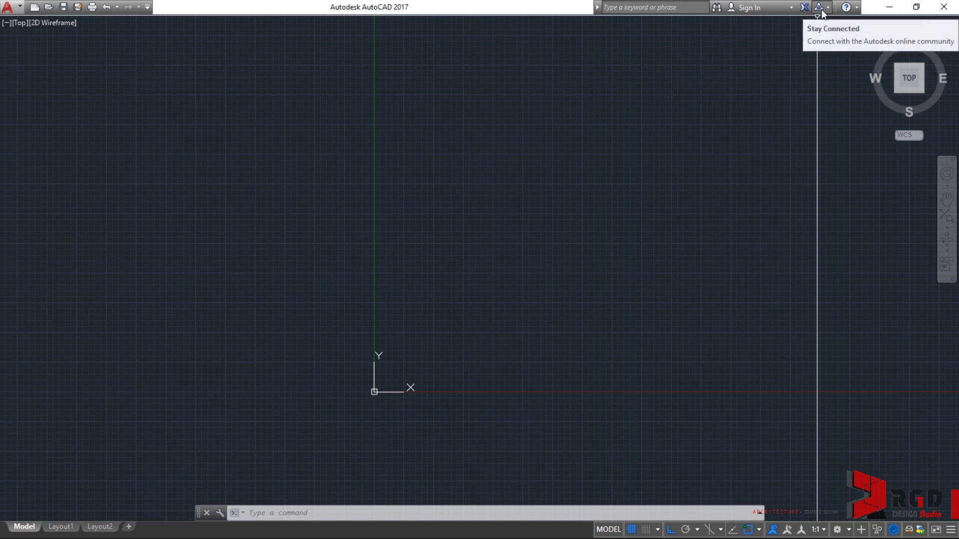
left_click(856, 8)
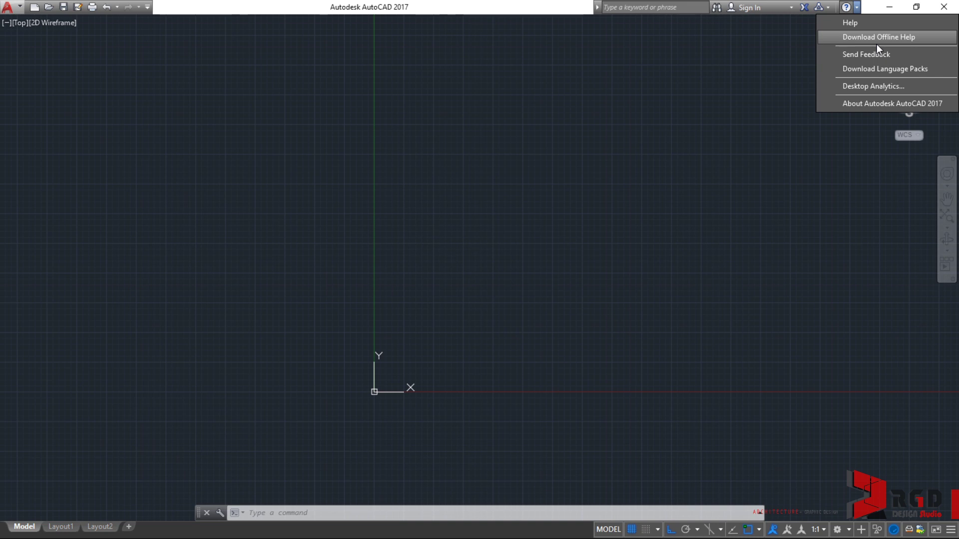
left_click(722, 74)
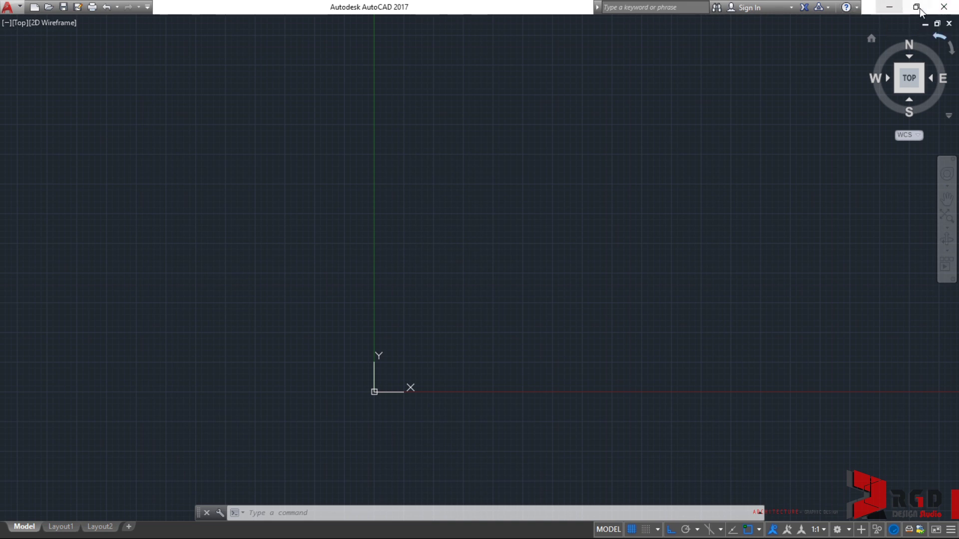
left_click(945, 7)
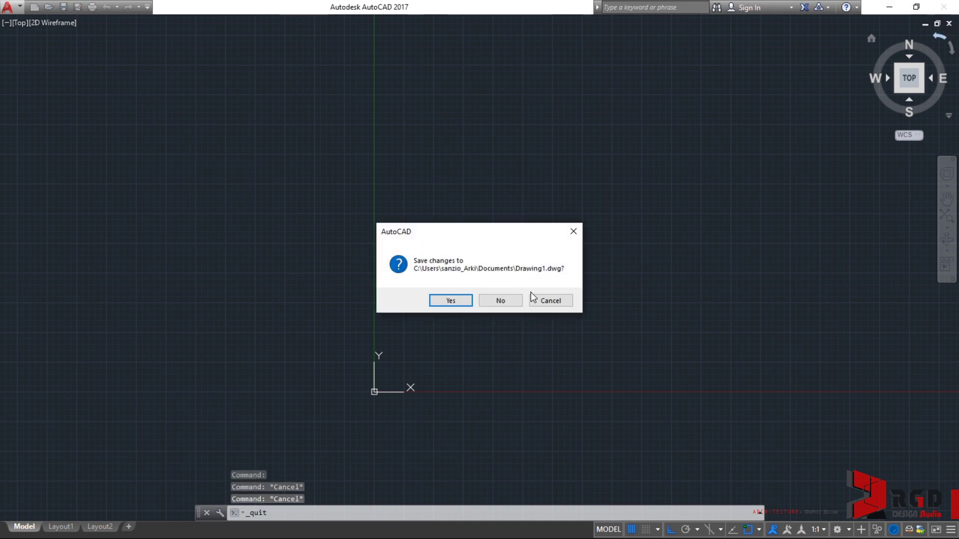
left_click(573, 231)
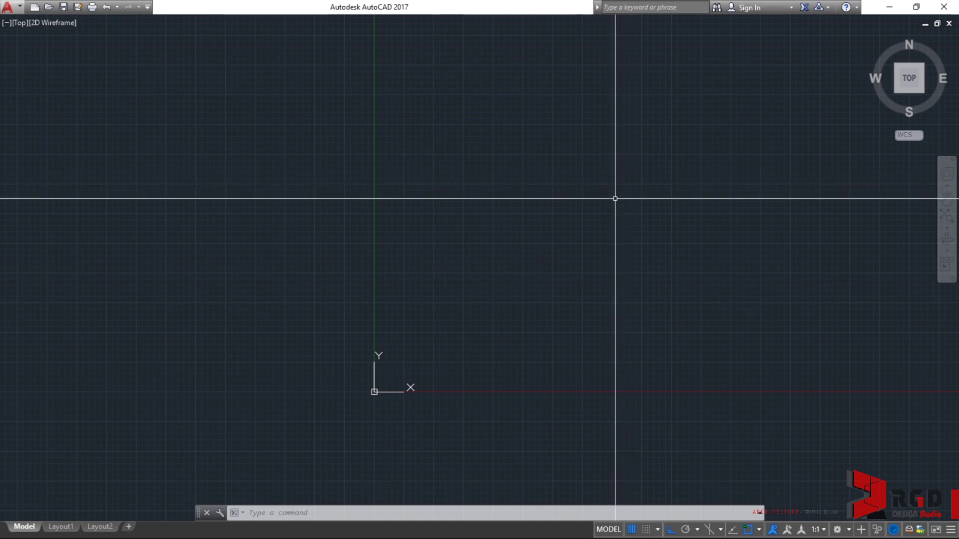
Cycle the Drawing1 window through minimized, restored and maximized, ending minimized
left_click(925, 24)
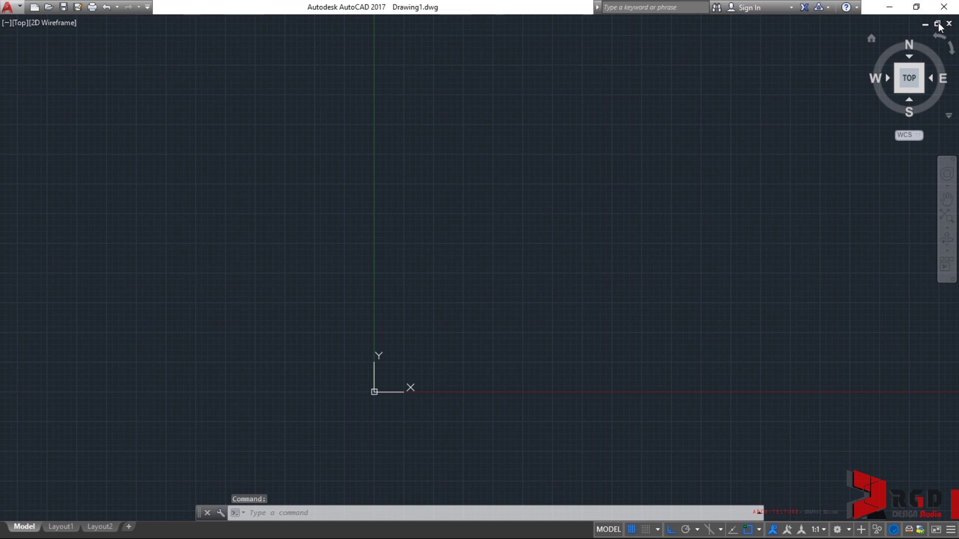
left_click(938, 25)
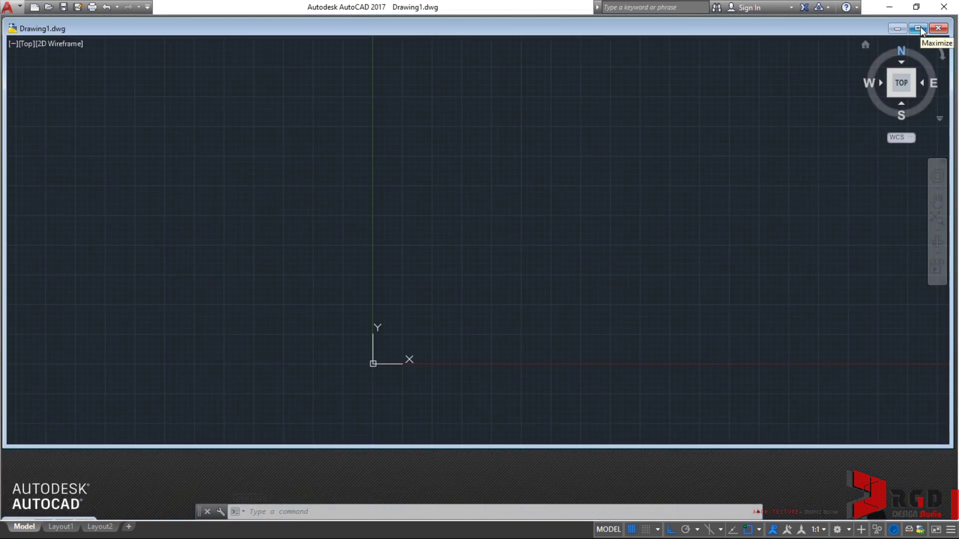
left_click(918, 28)
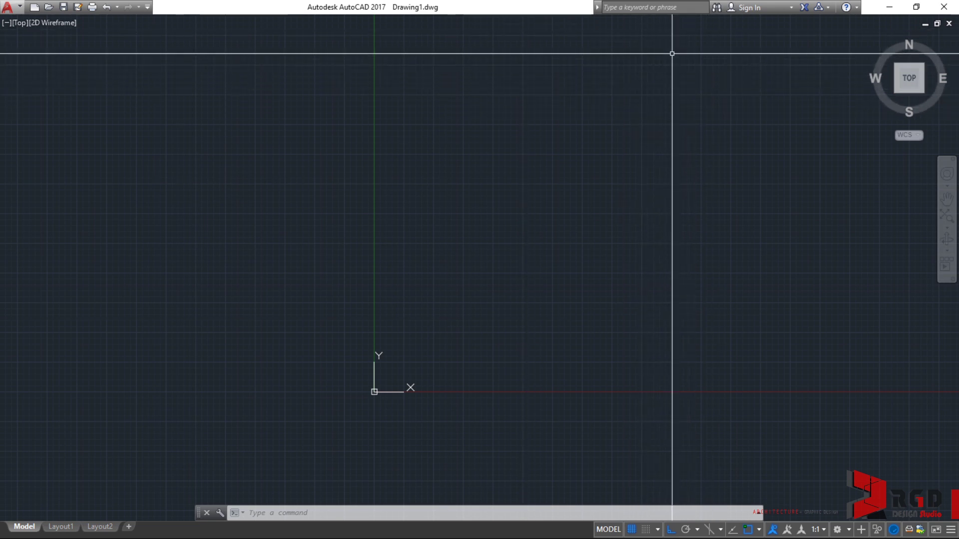
left_click(925, 24)
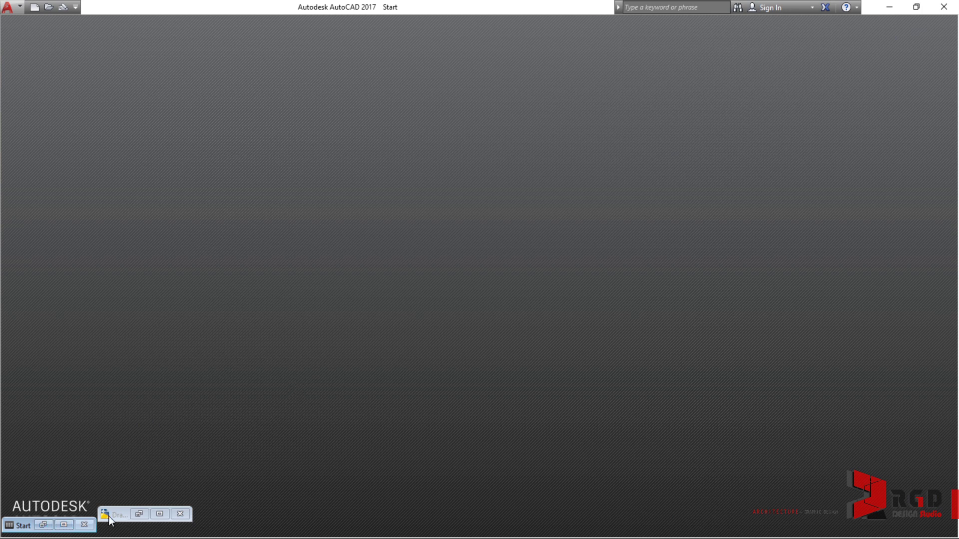
Restore the Start tab, then switch to Drawing1.dwg from the Application menu's Open Documents
left_click(64, 526)
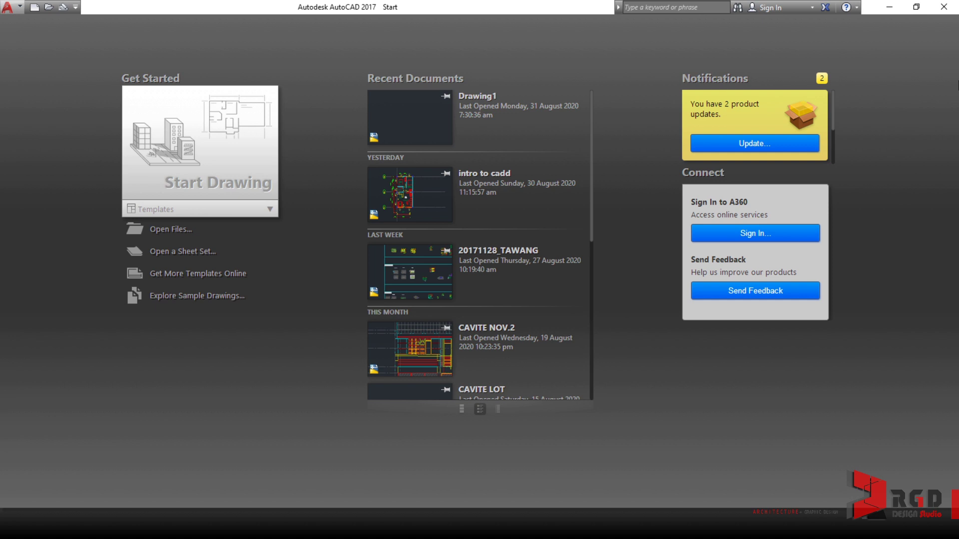
left_click(20, 9)
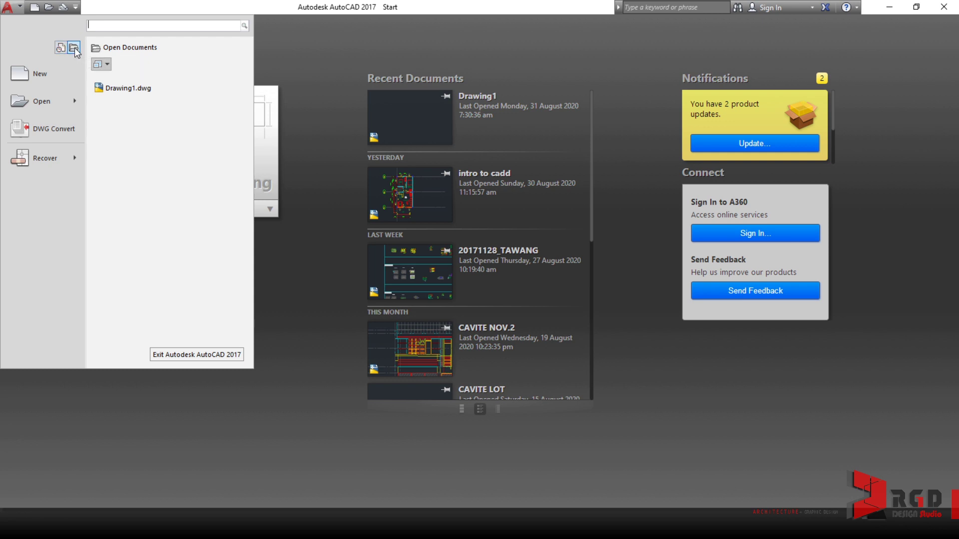
left_click(129, 88)
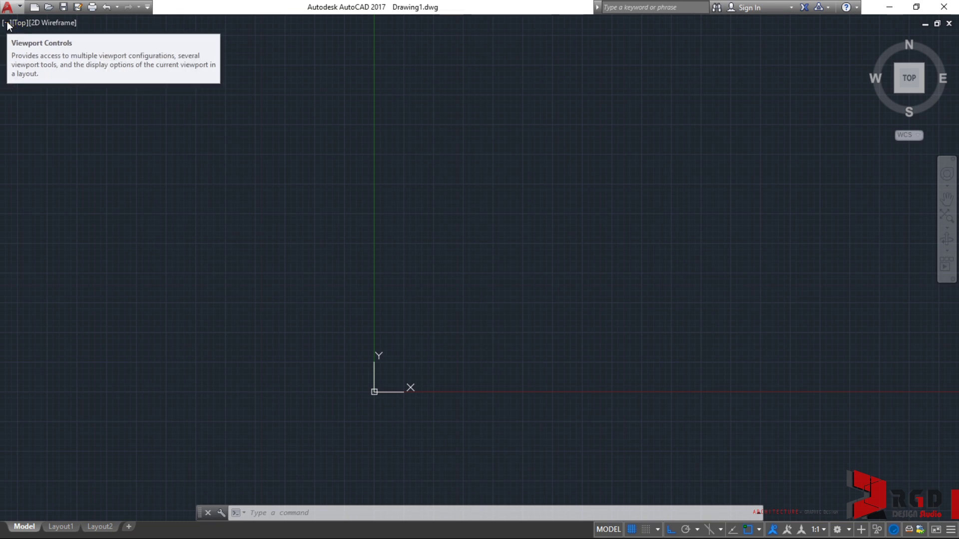
left_click(7, 22)
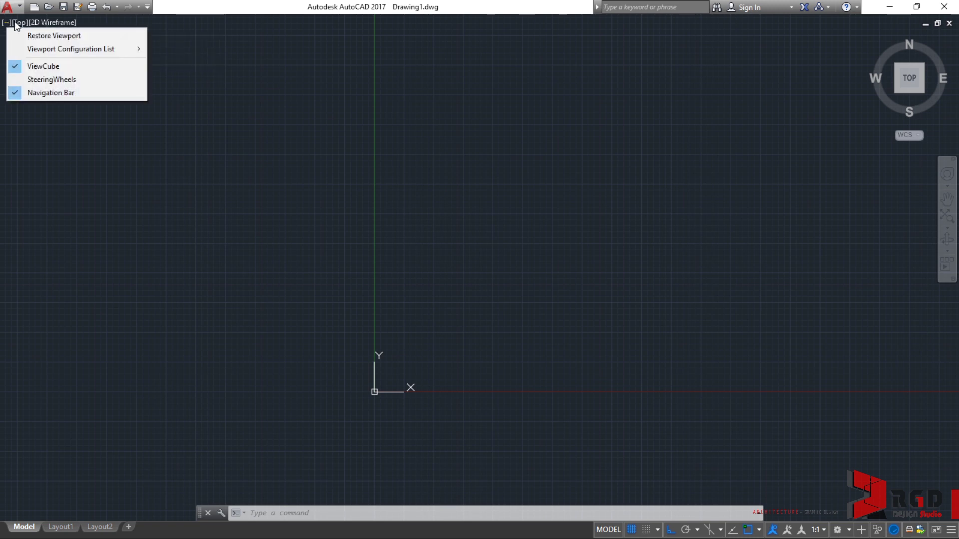
left_click(15, 22)
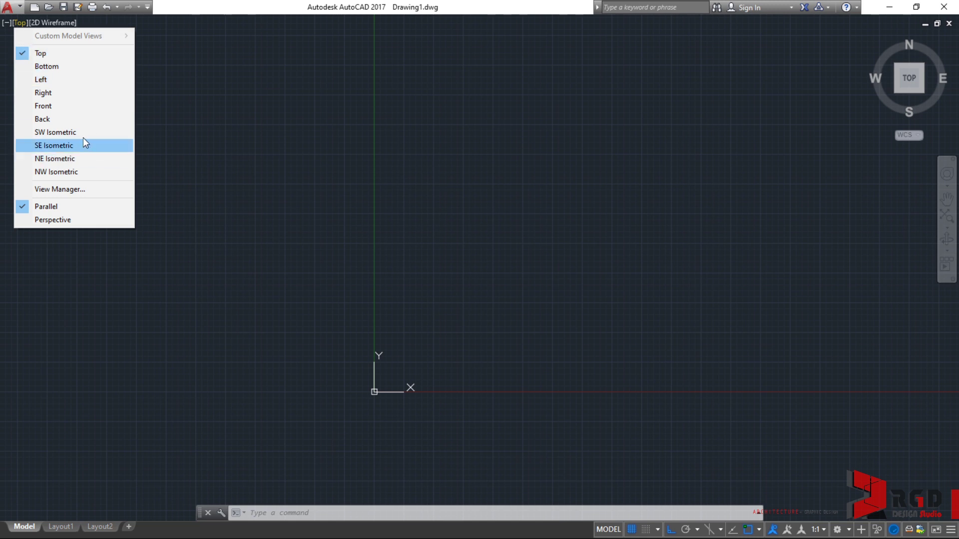
left_click(54, 146)
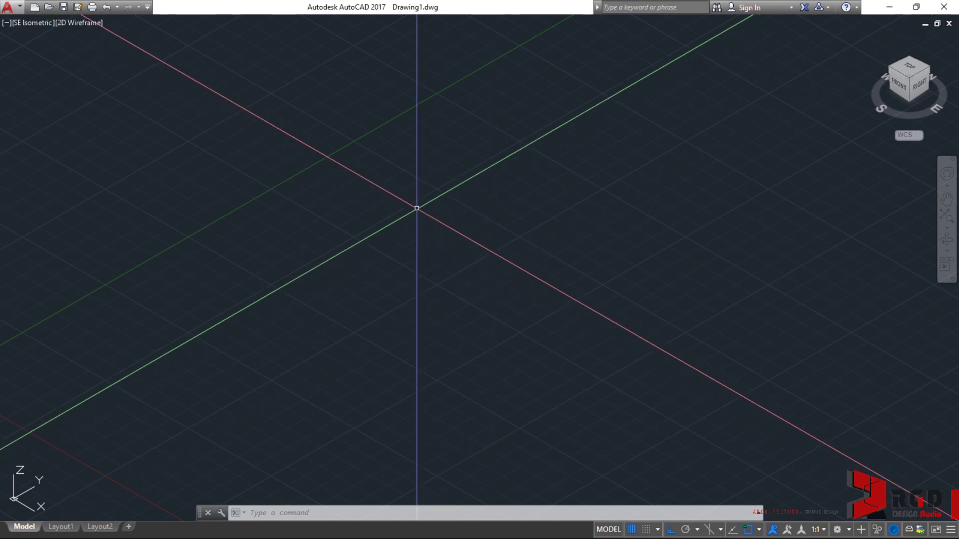
left_click(19, 23)
left_click(43, 52)
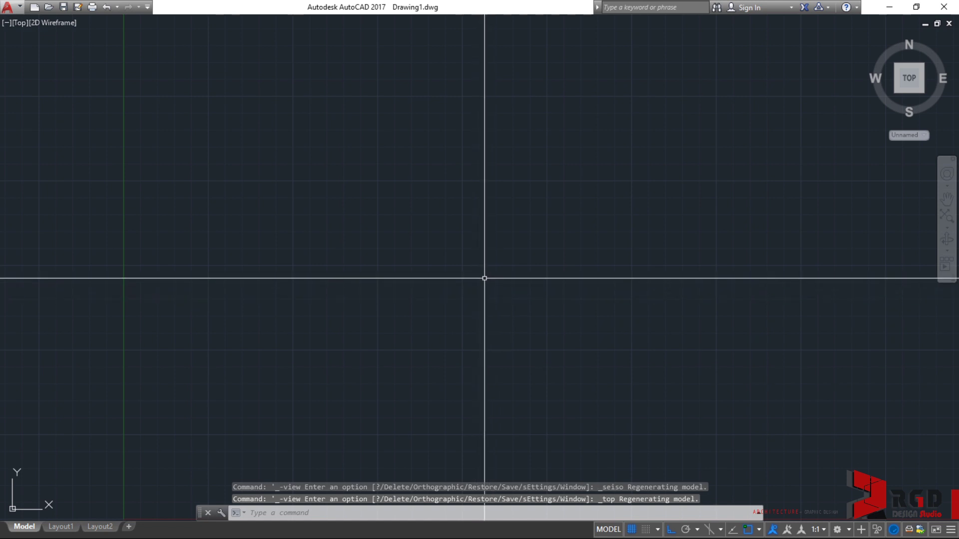
left_click(55, 24)
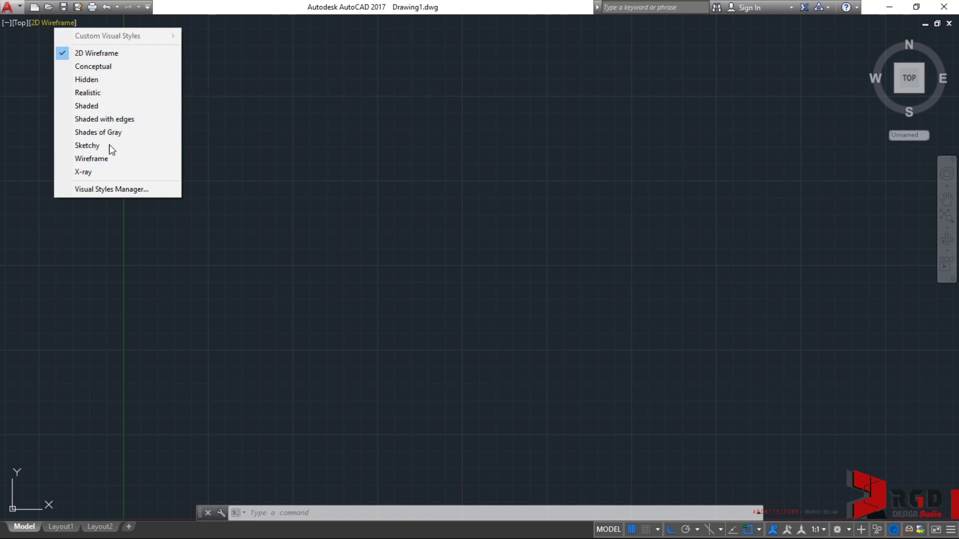
left_click(77, 53)
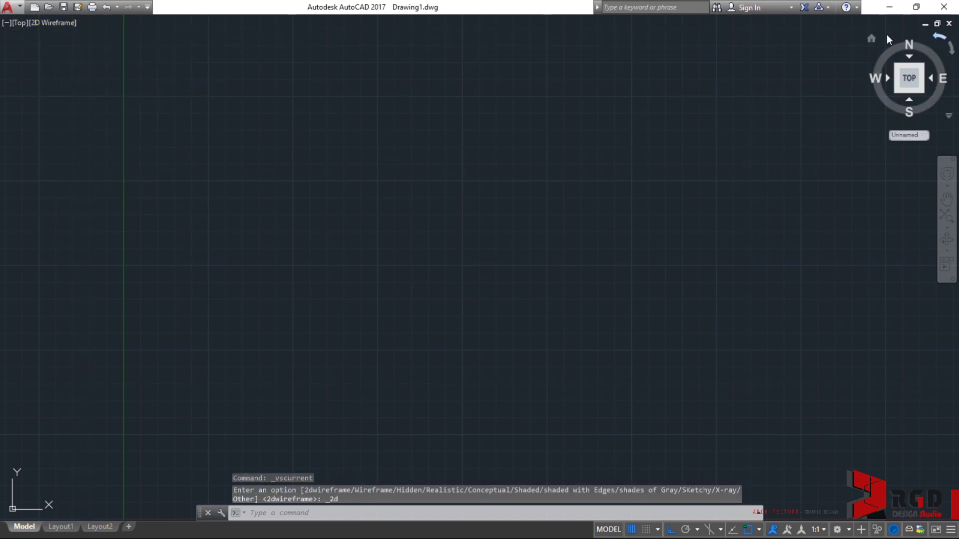
mouse_move(886, 53)
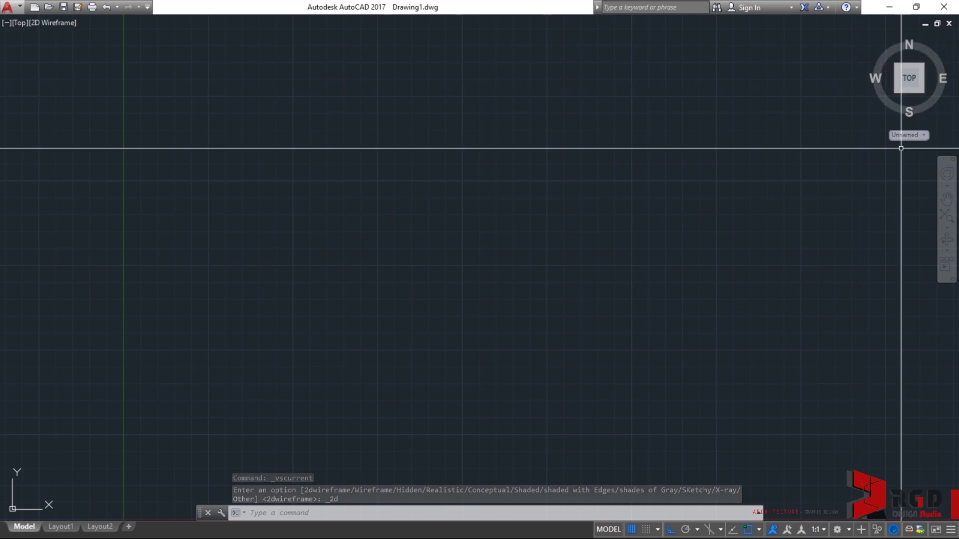
left_click(911, 91)
left_click(910, 89)
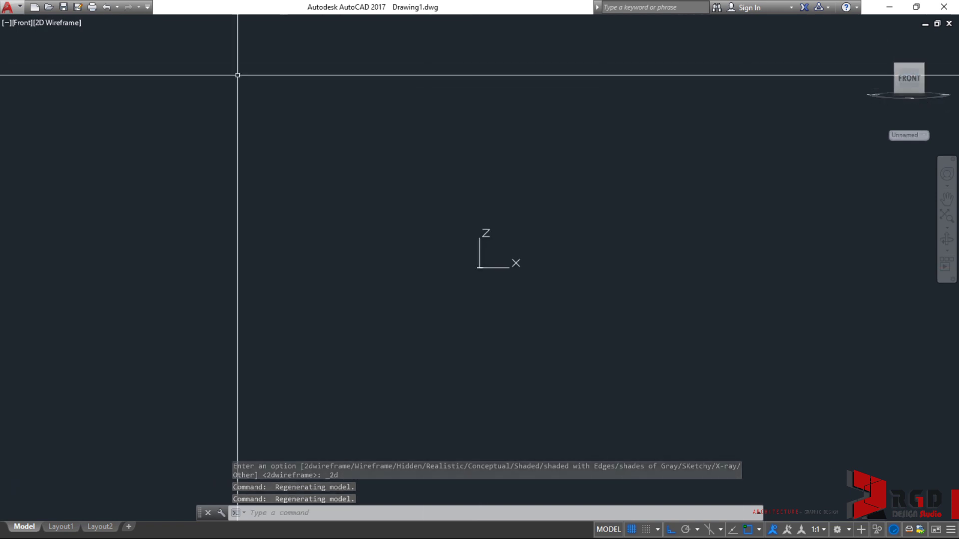
left_click(23, 23)
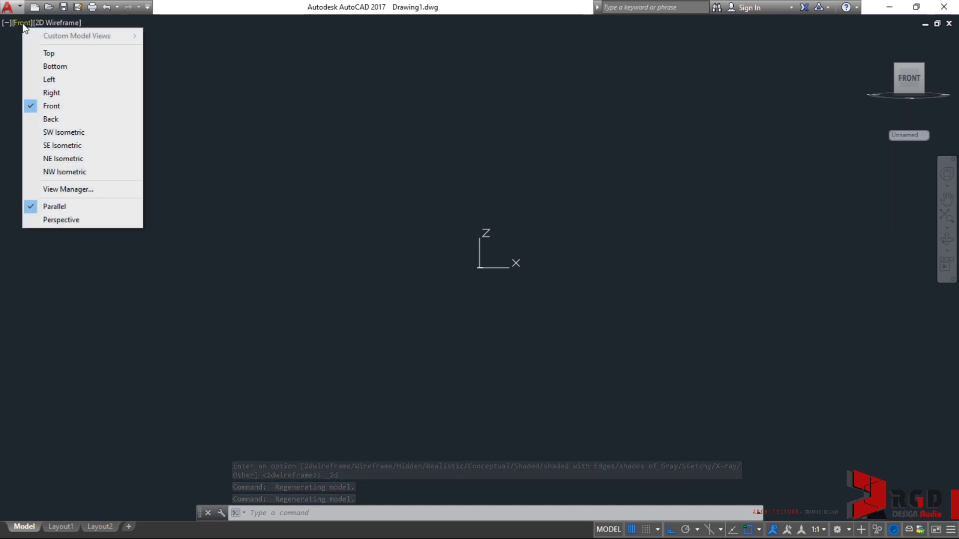
left_click(47, 52)
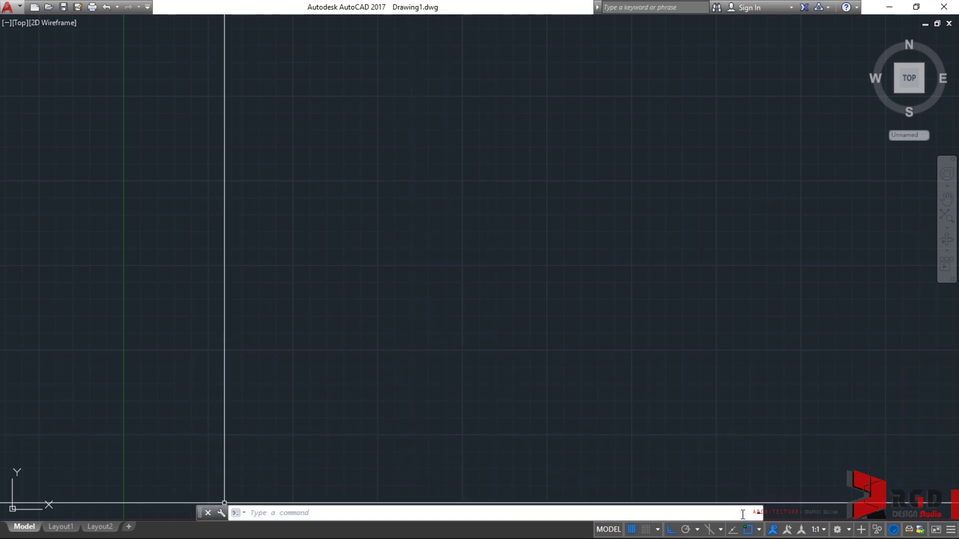
Draw two horizontals joined by a vertical with LINE, then Close it with a diagonal
left_click(252, 513)
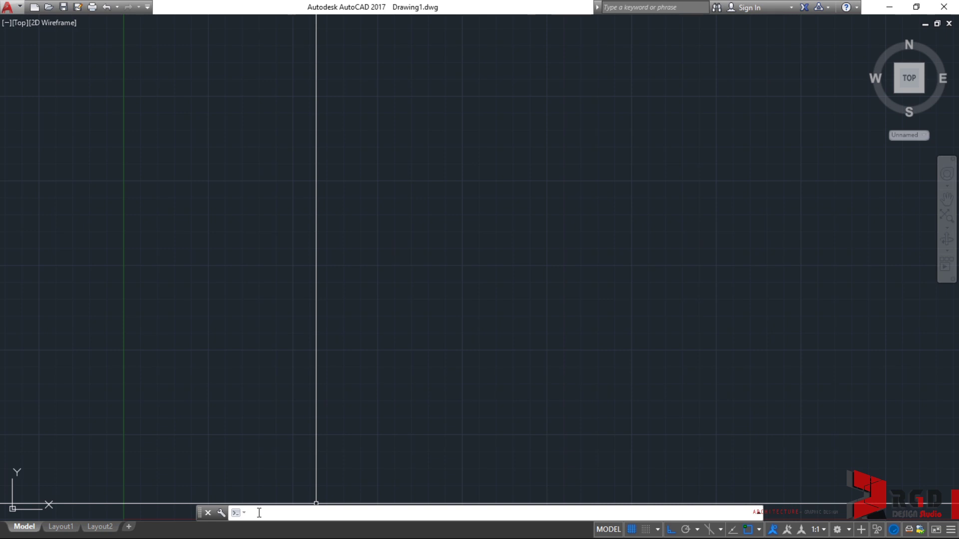
type("L")
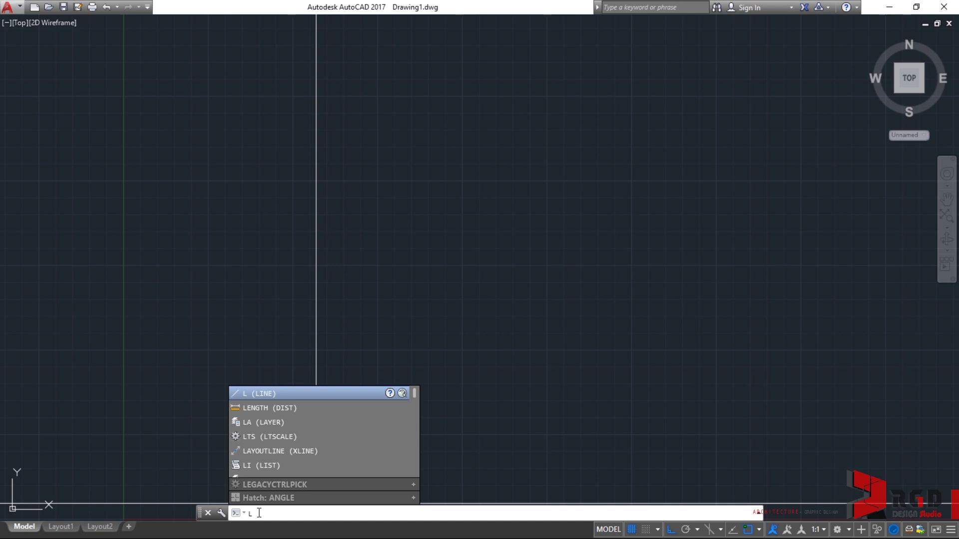
key("Return")
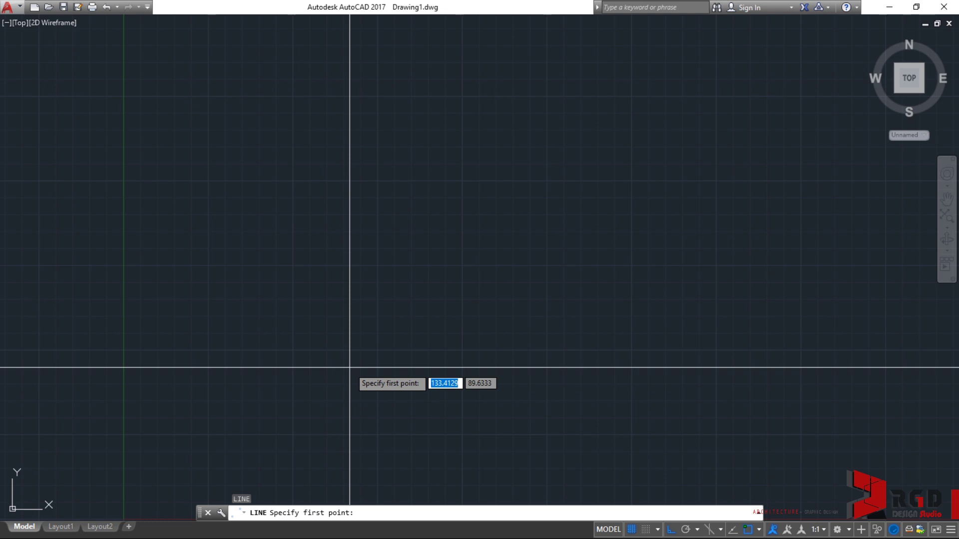
left_click(325, 241)
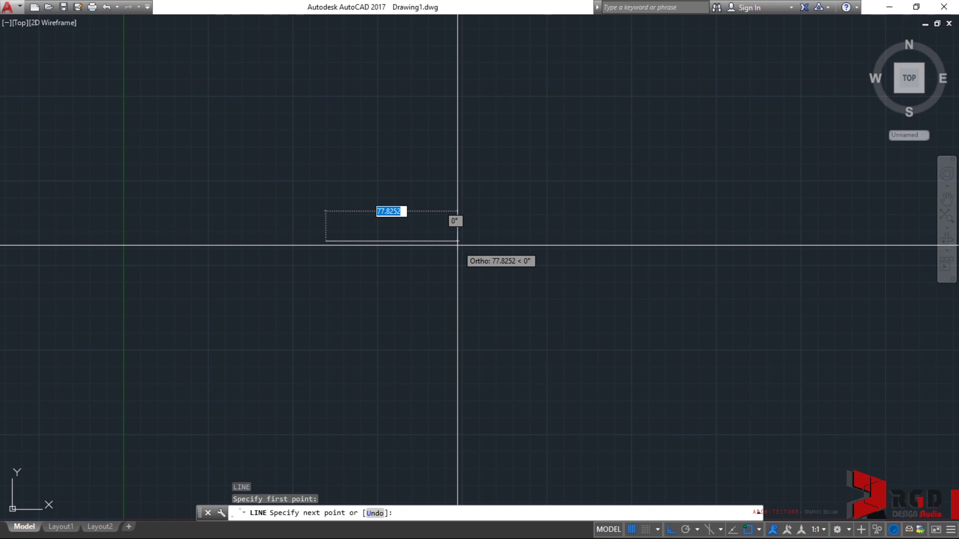
left_click(465, 300)
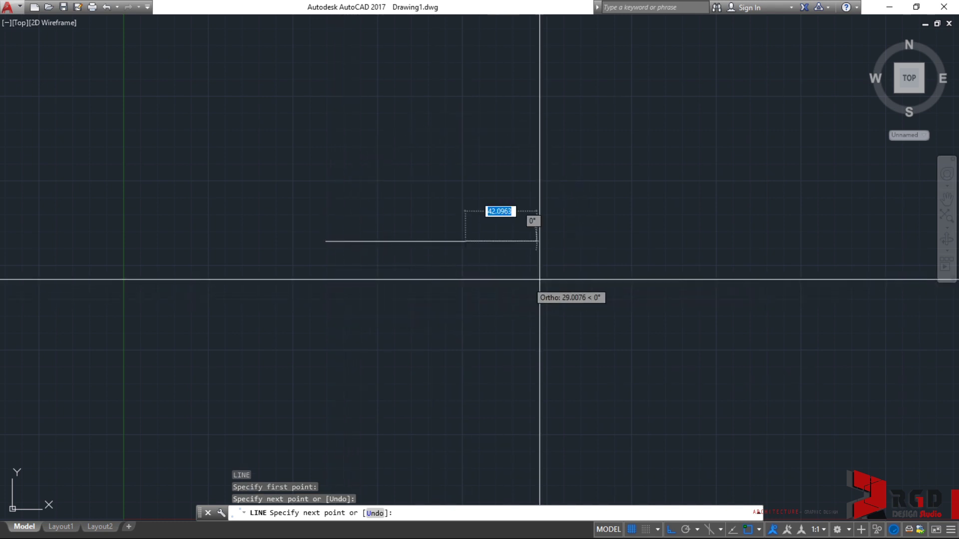
left_click(479, 348)
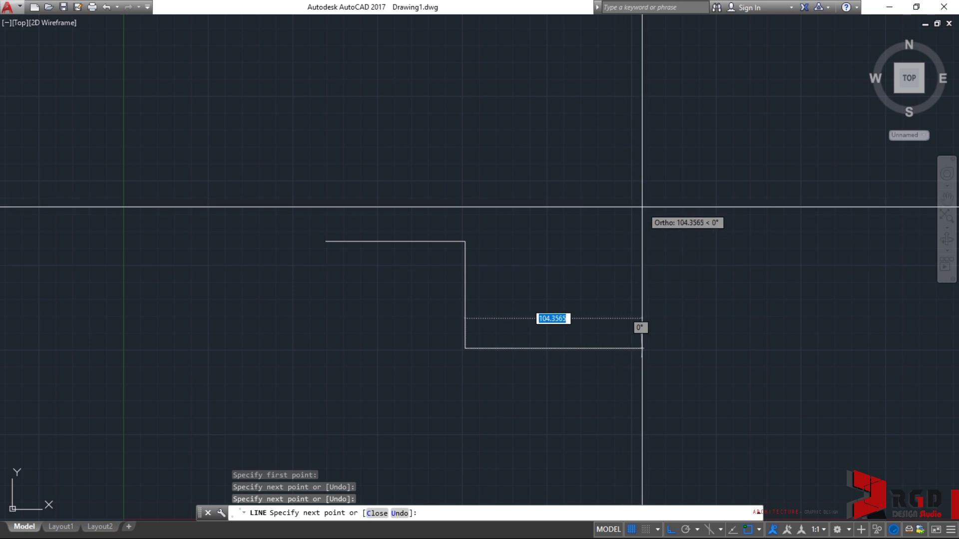
left_click(643, 206)
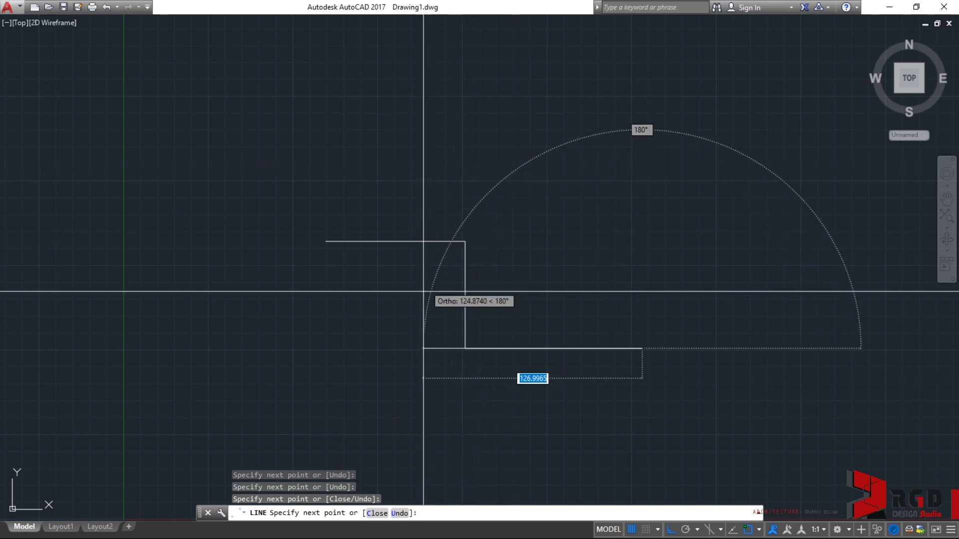
left_click(377, 514)
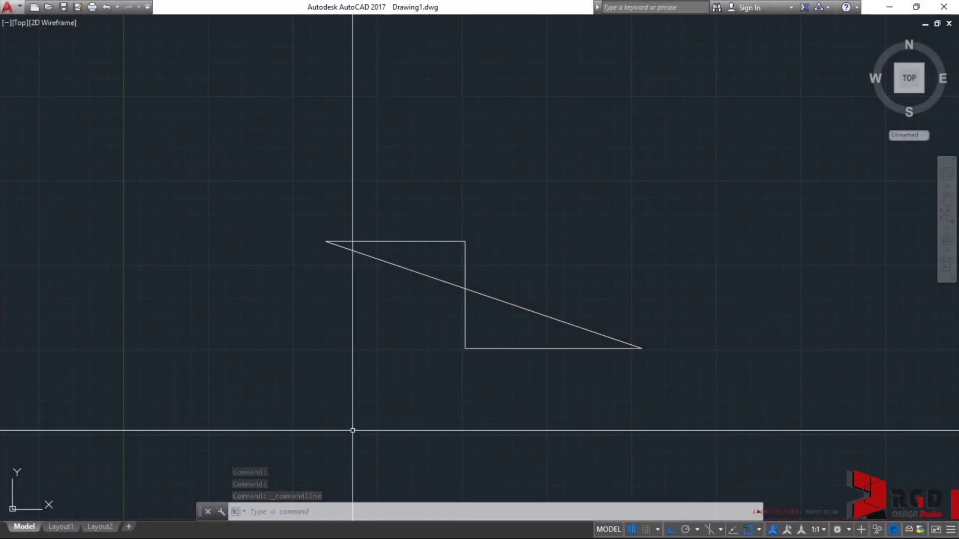
left_click(259, 511)
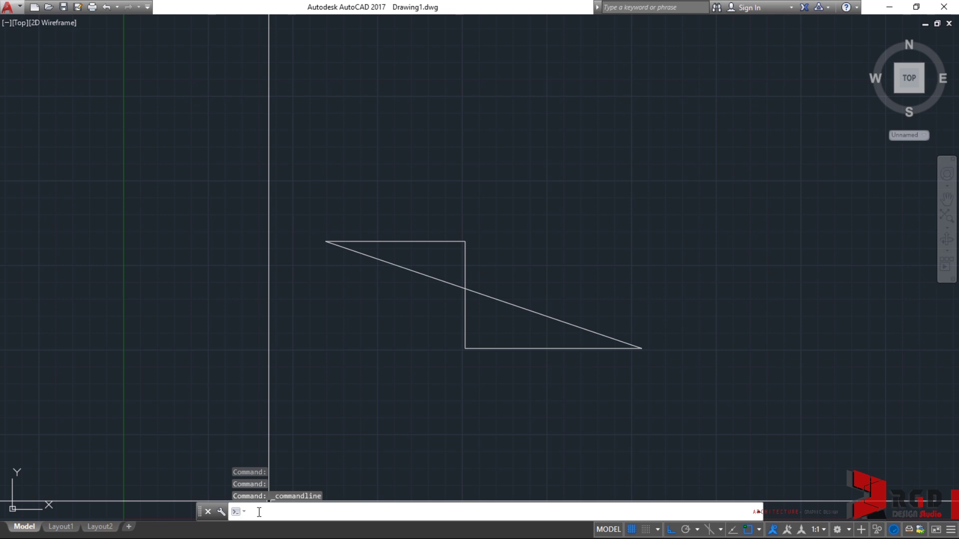
left_click(474, 173)
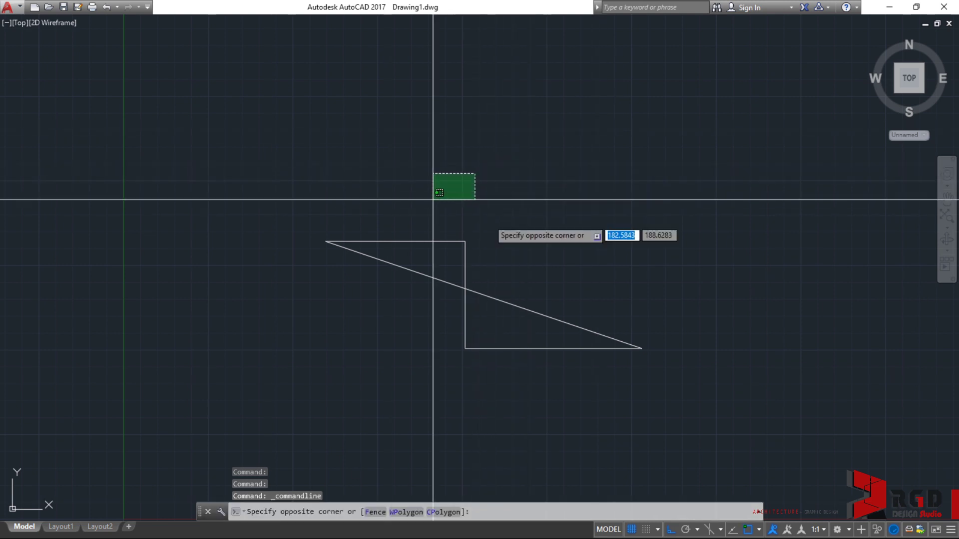
left_click(488, 218)
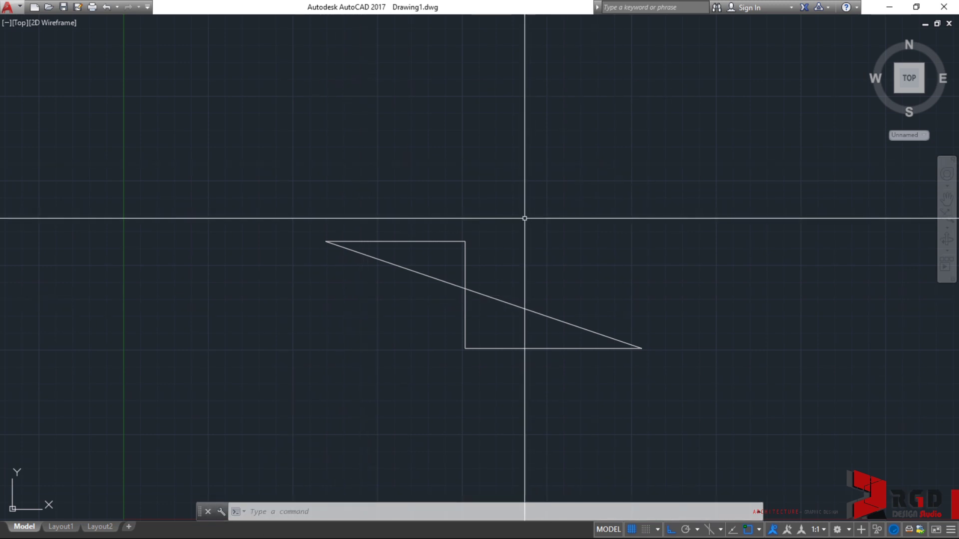
Start a new LINE command by entering L in the dynamic input box
type("L")
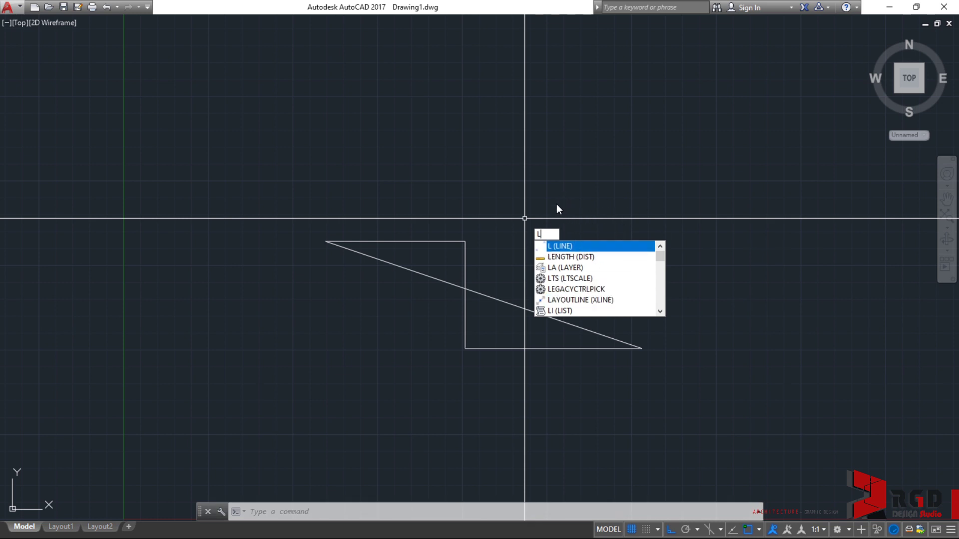
key("Return")
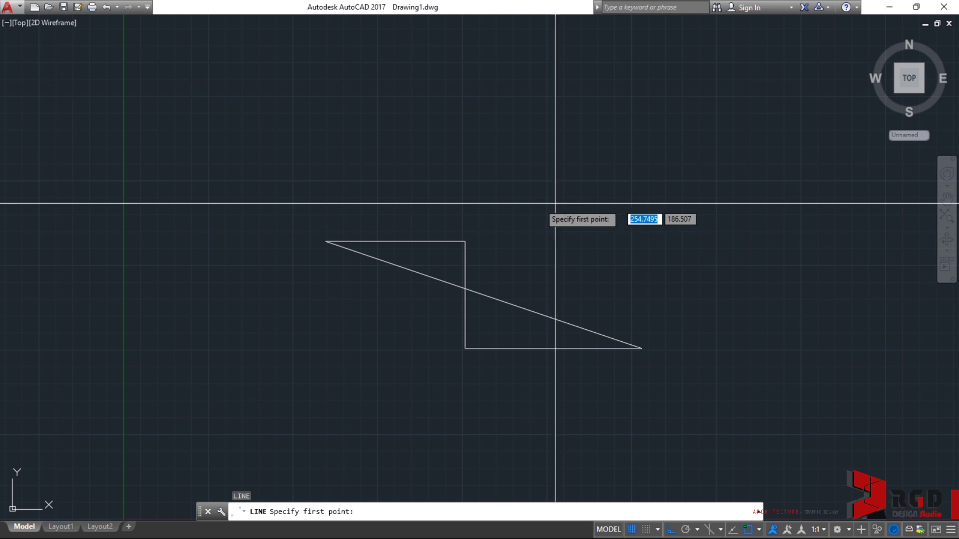